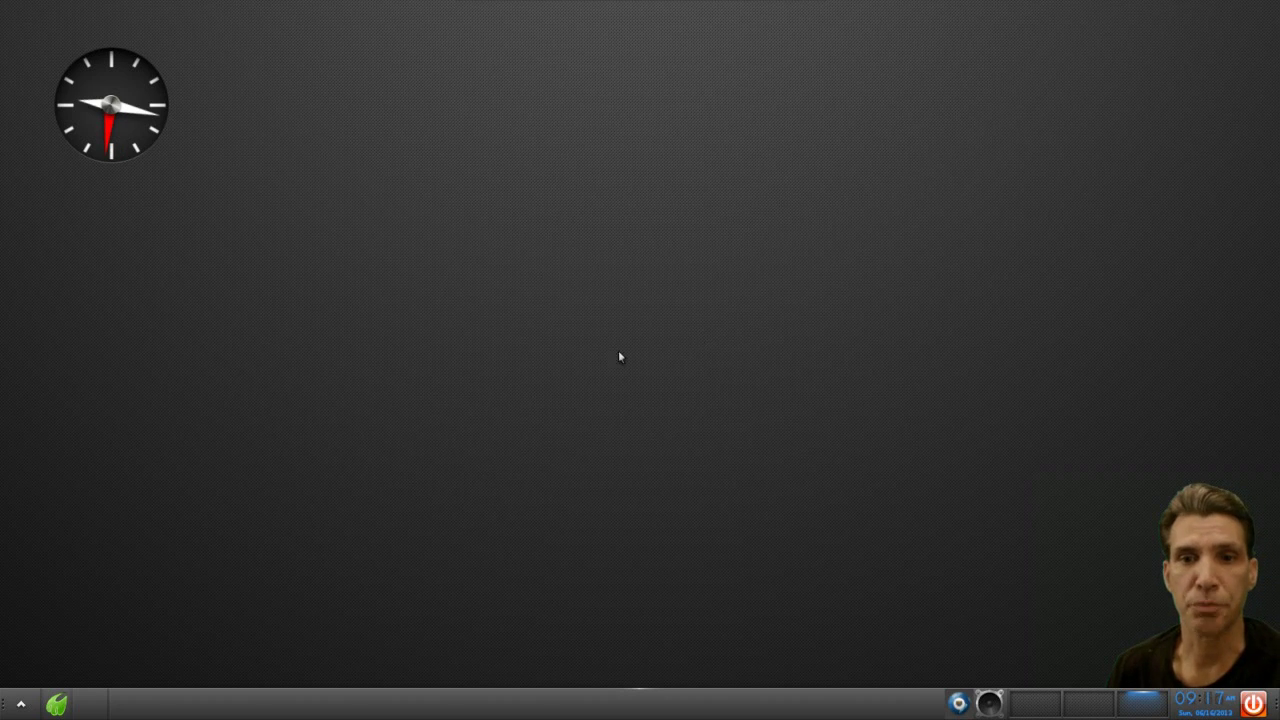
Open the Bodhi QuickStart guide in the Midori browser from the shelf.
left_click(56, 710)
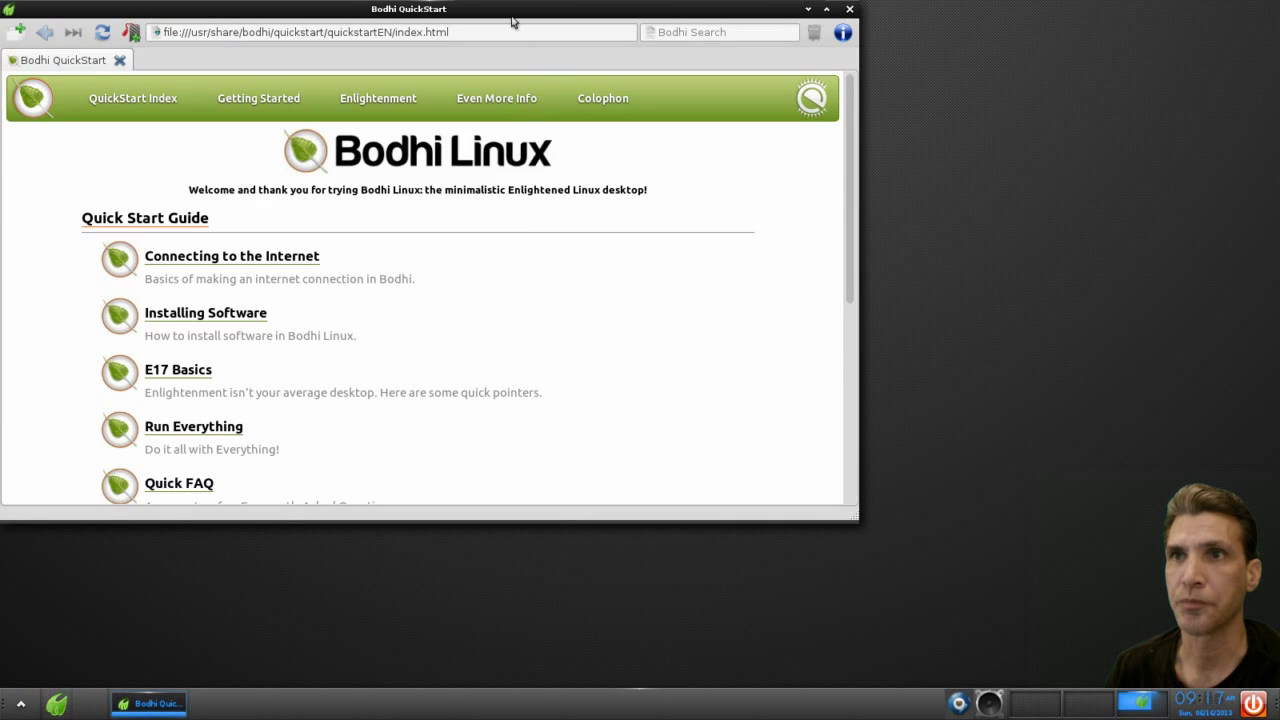
Centre the QuickStart browser window, switch between virtual desktops, and show today's calendar.
left_click_drag(512, 20, 683, 99)
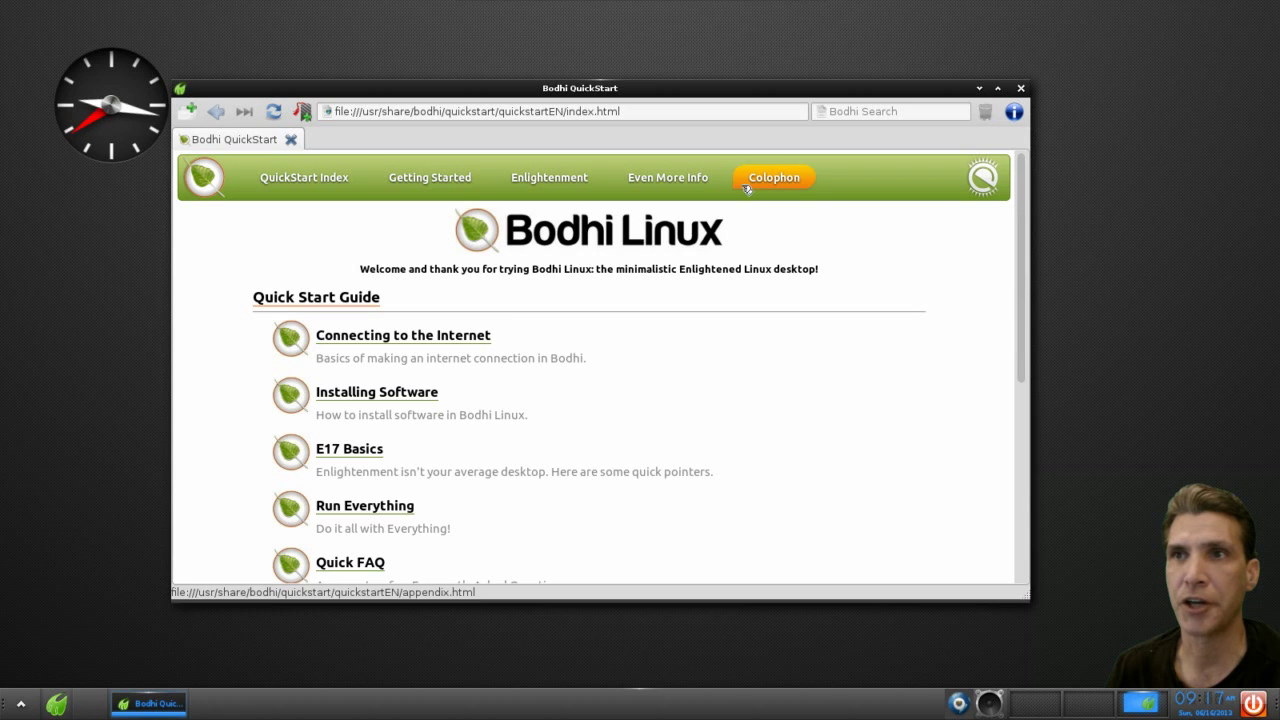
left_click_drag(645, 88, 697, 88)
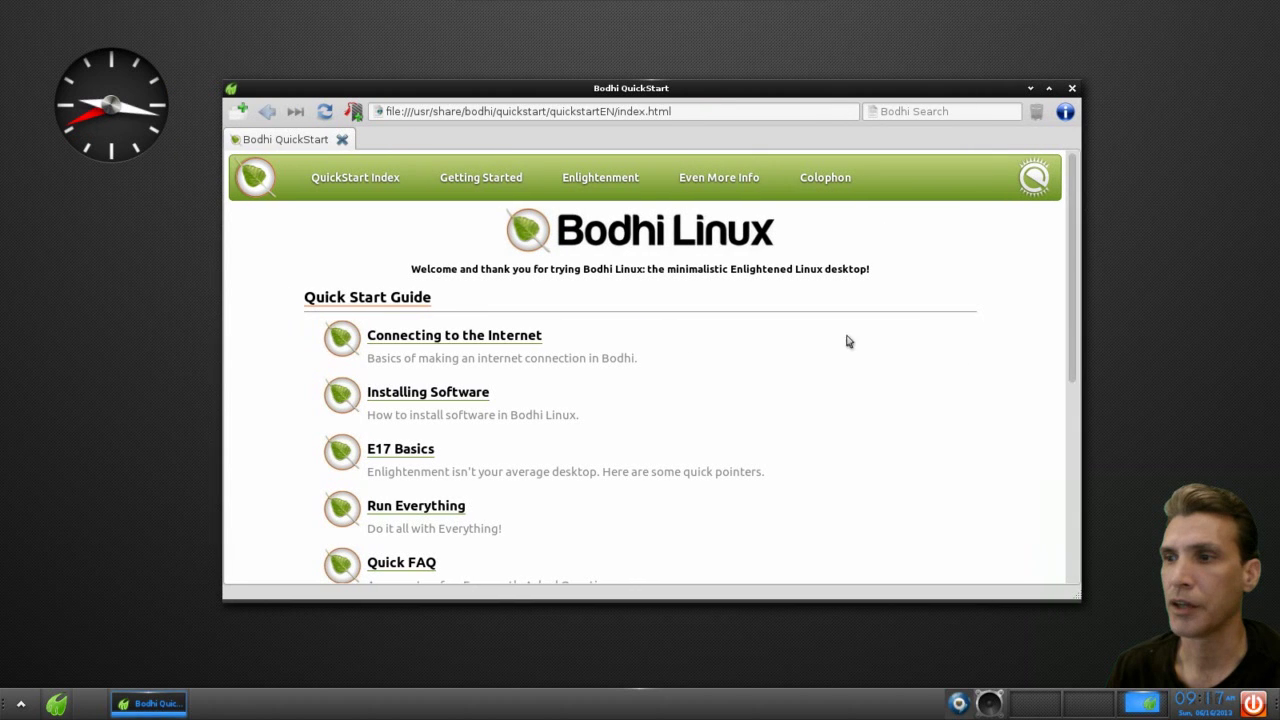
left_click(1082, 705)
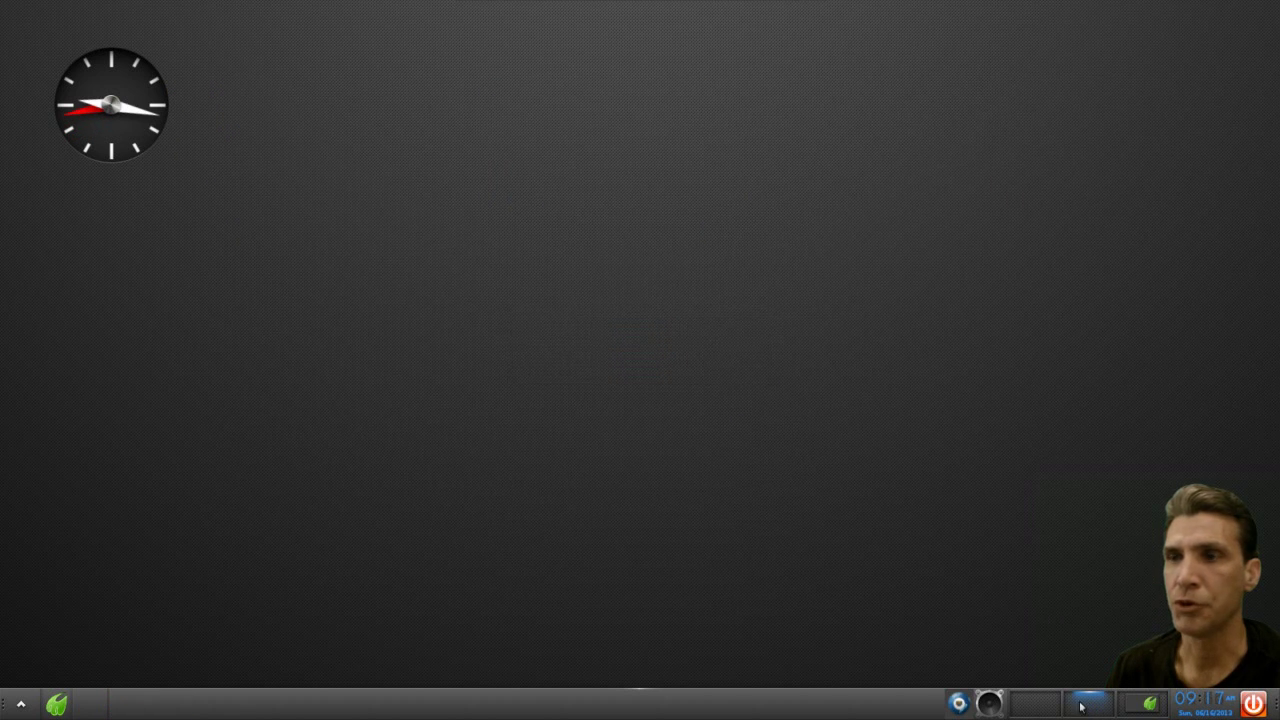
left_click(1032, 706)
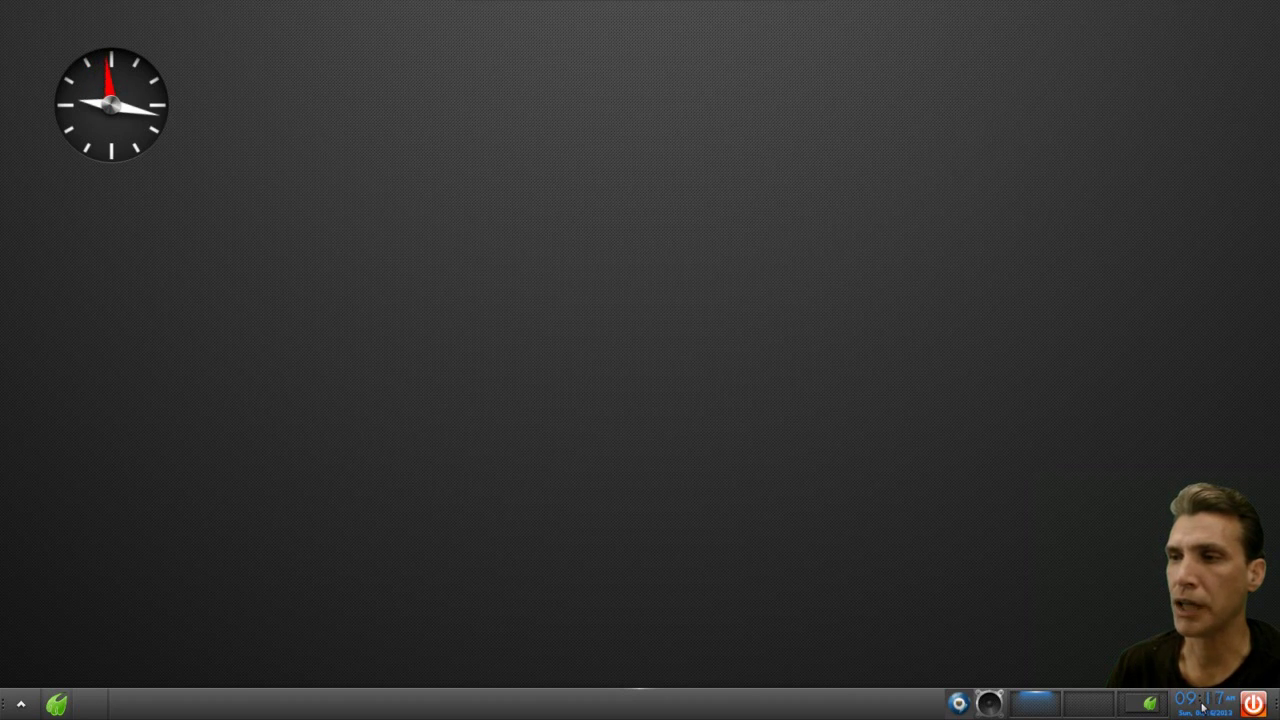
left_click(1203, 707)
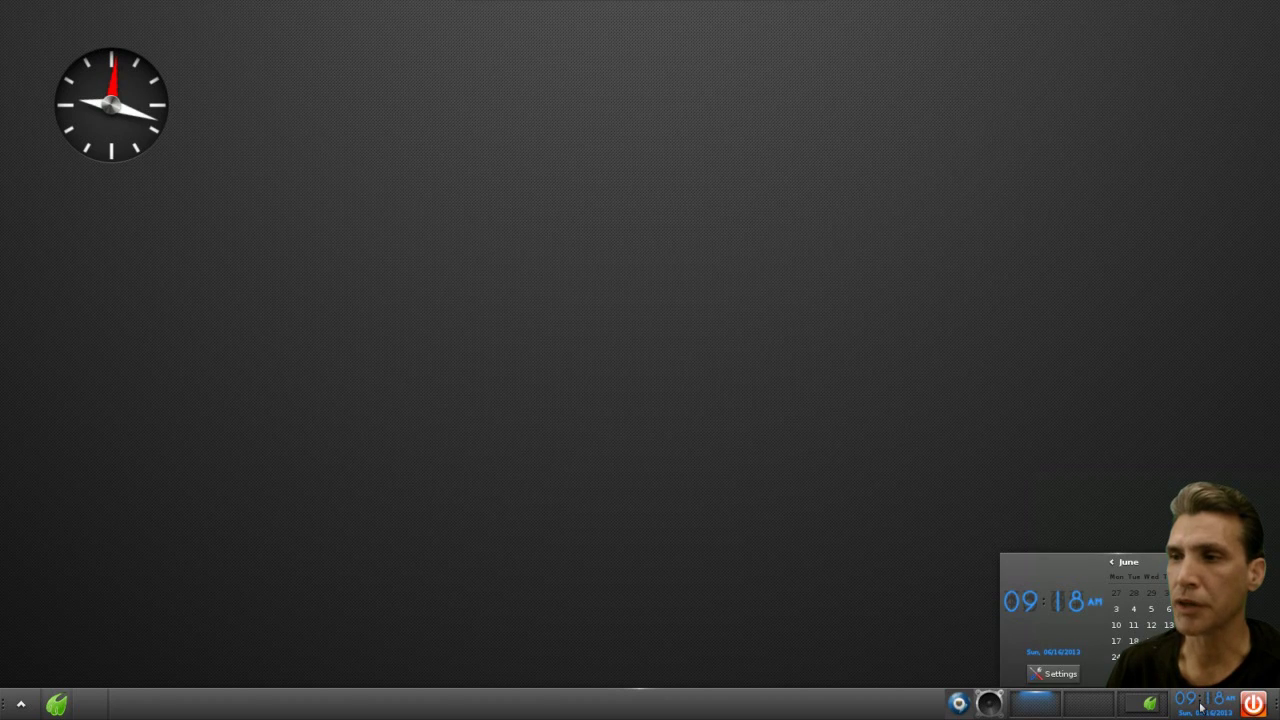
Drag the Master channel slider to 0 in the sound mixer and close it.
left_click(990, 705)
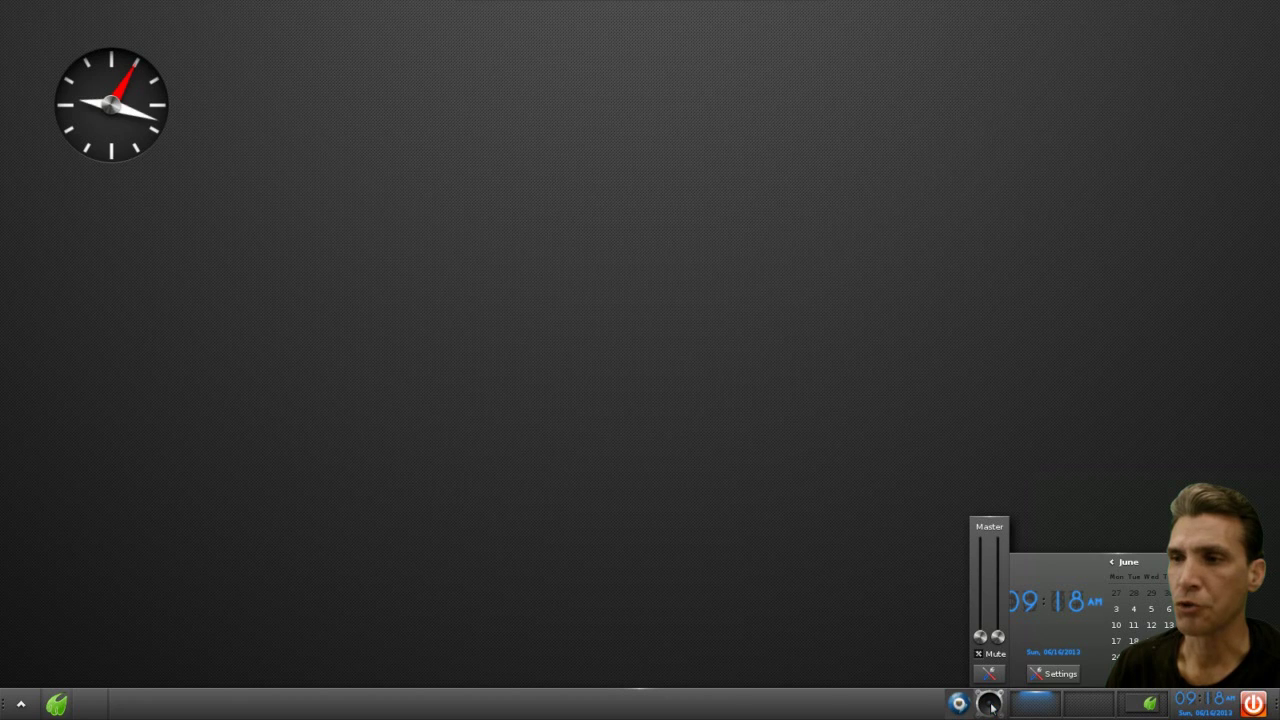
left_click(990, 674)
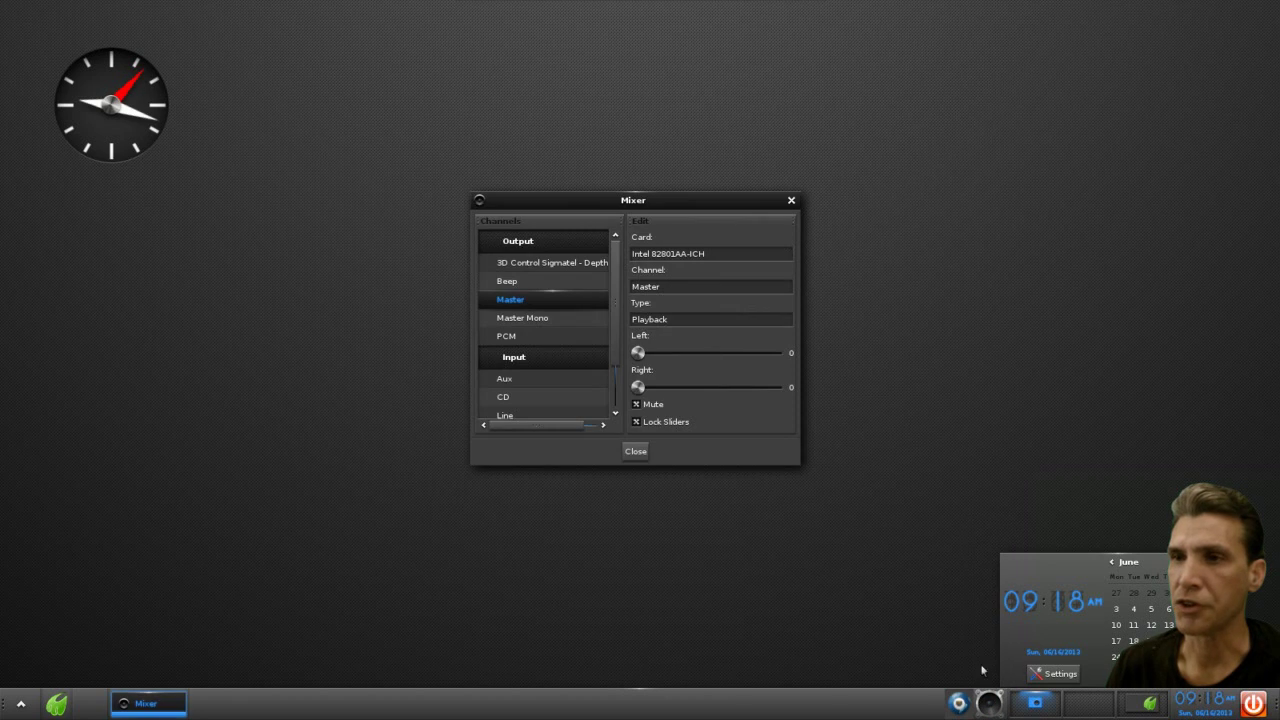
left_click_drag(640, 354, 814, 343)
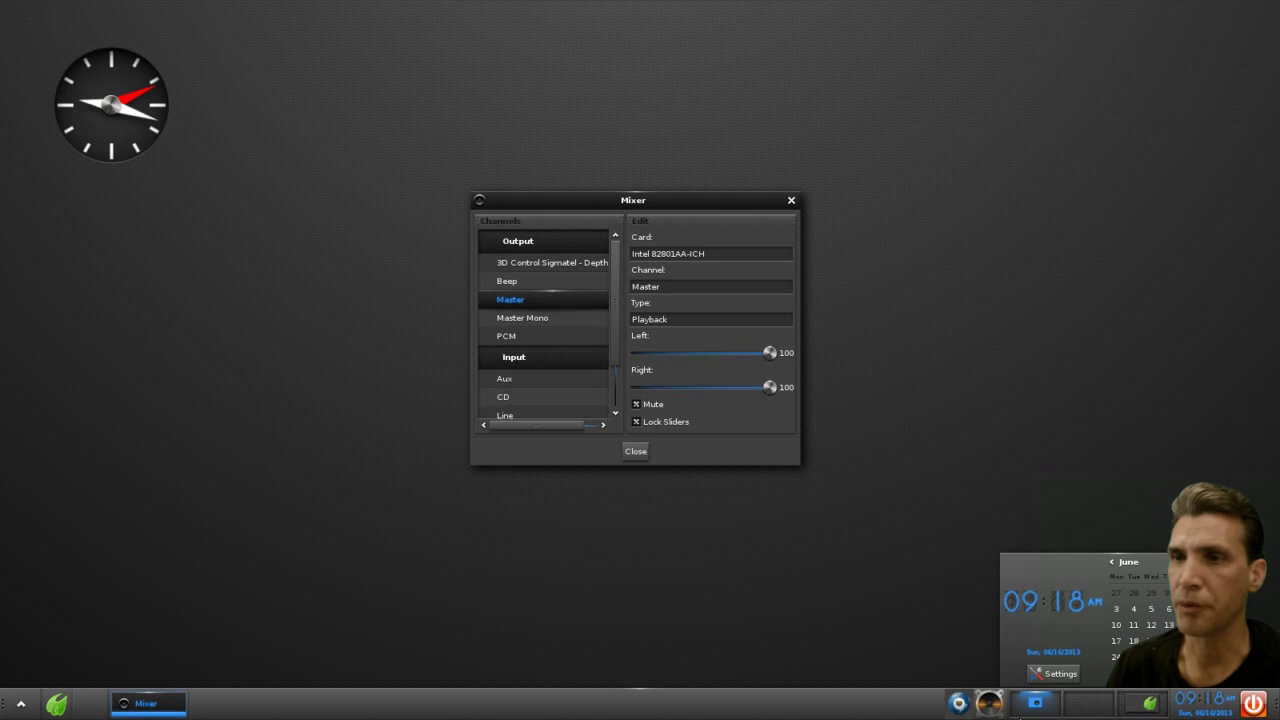
left_click_drag(770, 388, 604, 378)
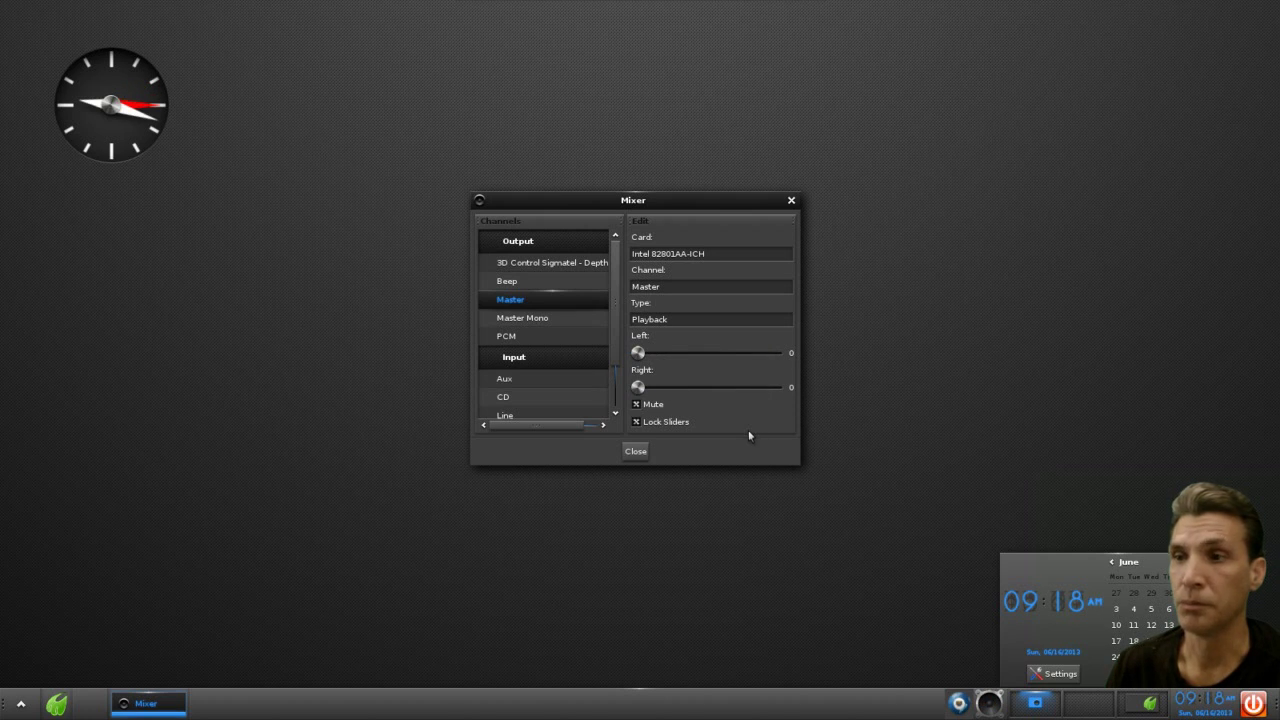
left_click(635, 451)
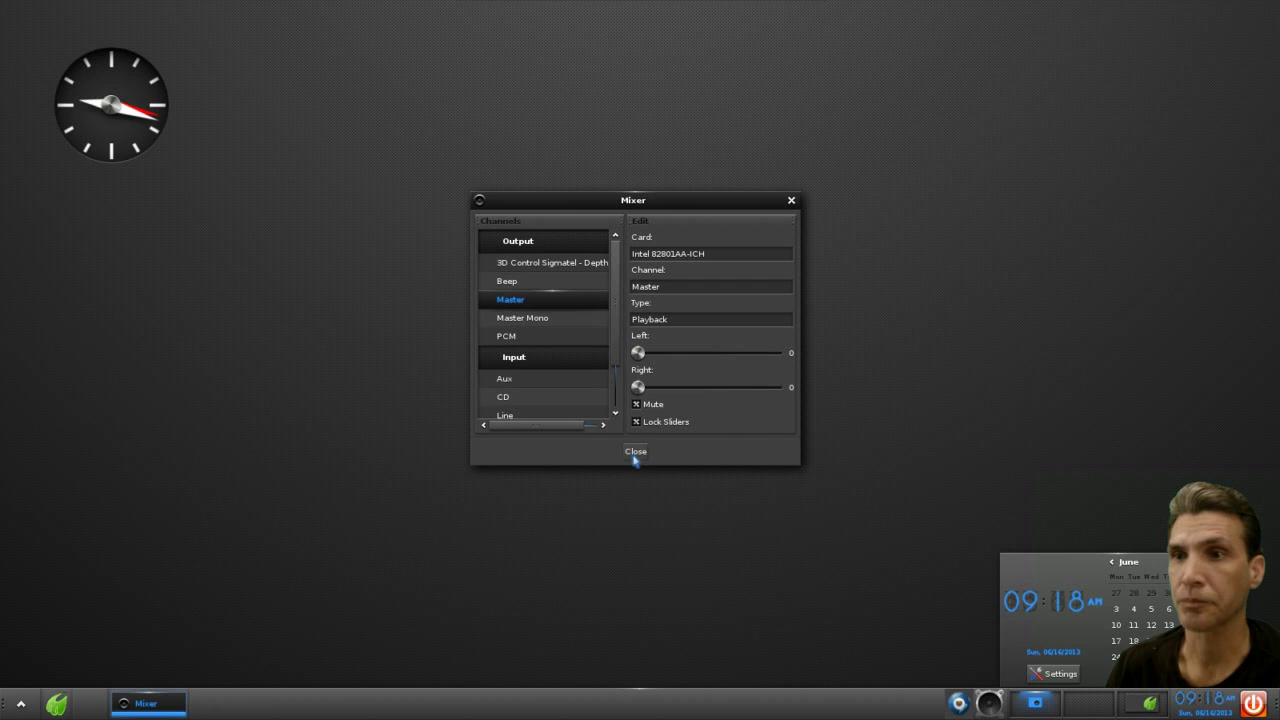
Glance at the network and desktop menus, then switch to the QuickStart browser's desktop.
left_click(960, 707)
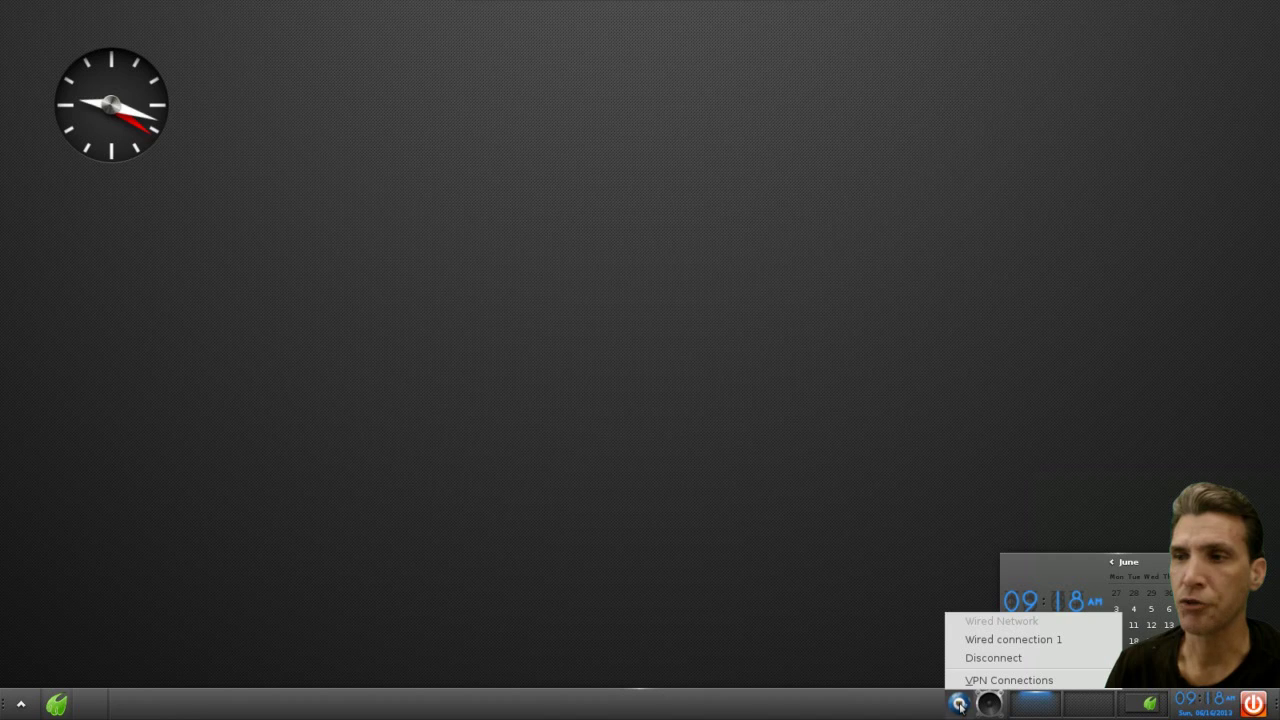
left_click(845, 597)
right_click(765, 563)
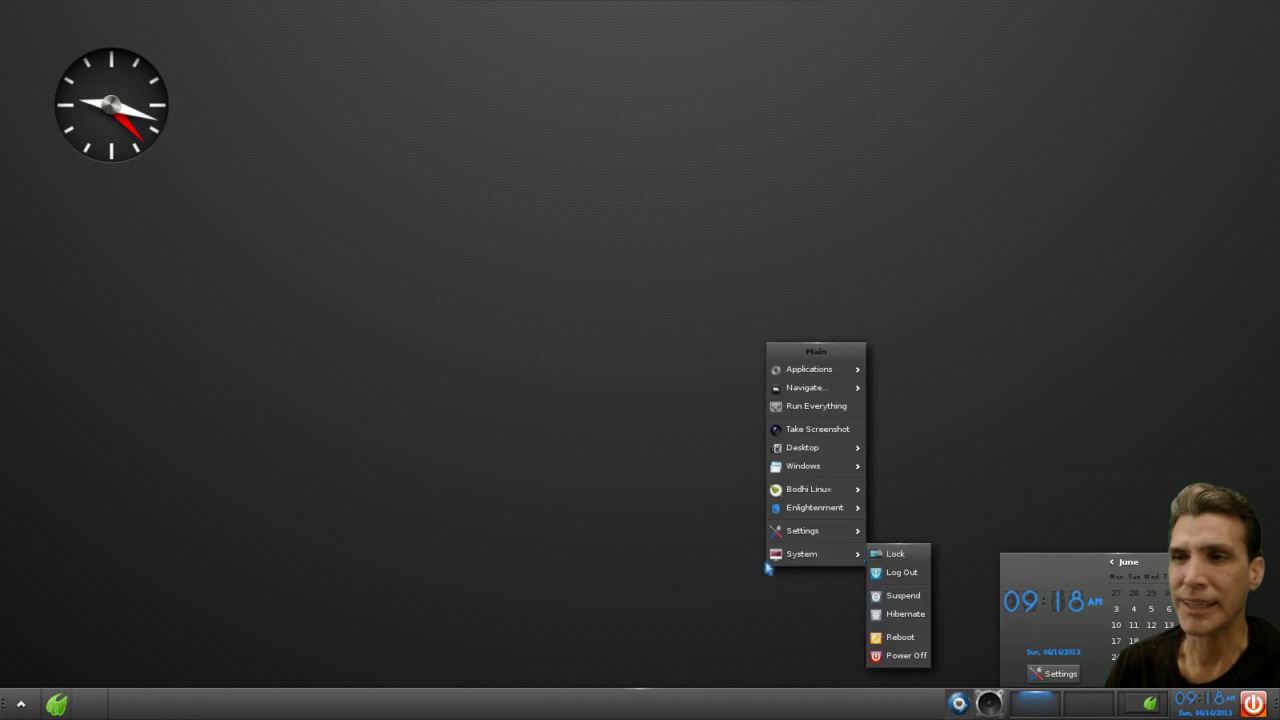
left_click(604, 559)
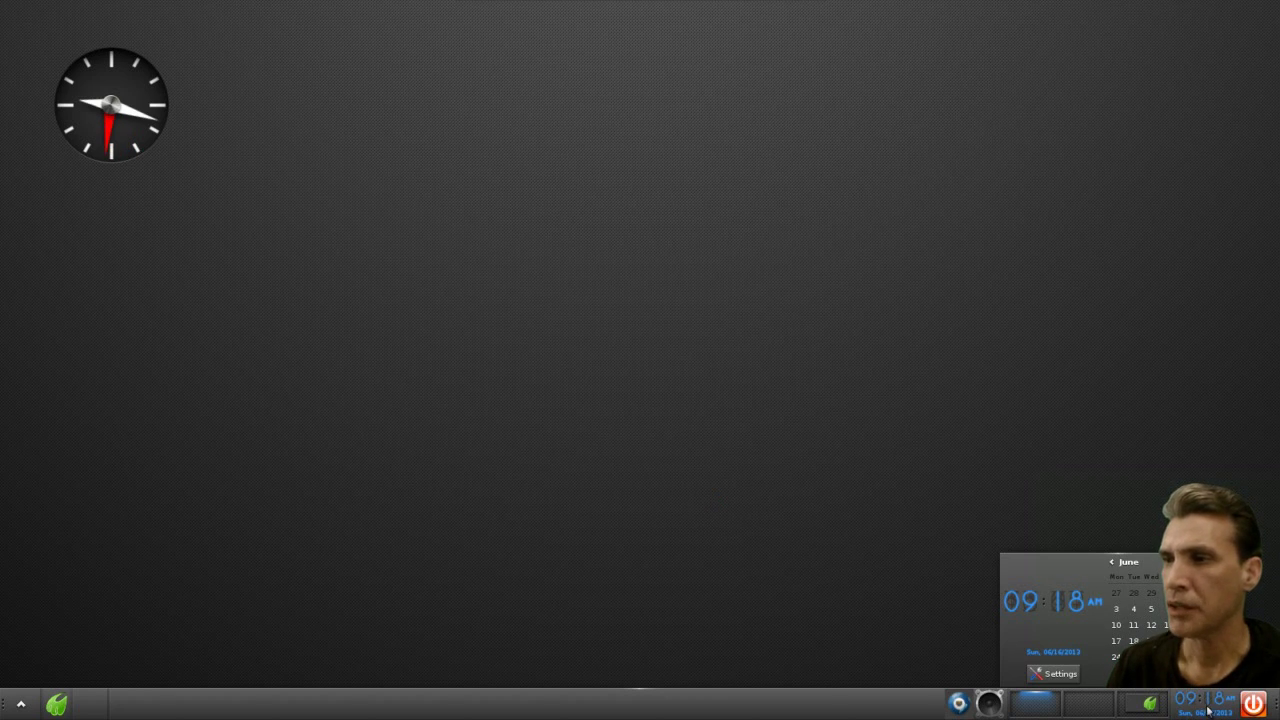
left_click(1141, 707)
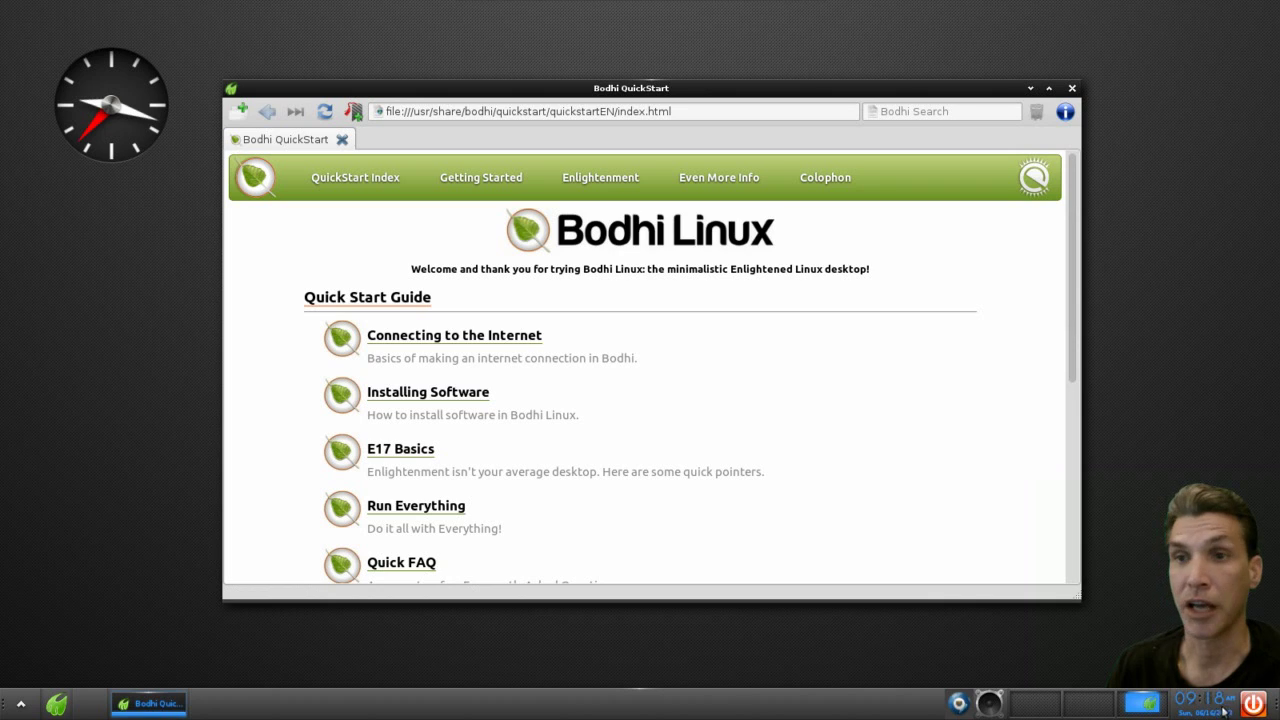
Launch Leafpad from Applications > Accessories and move its window up and right.
left_click(56, 704)
mouse_move(76, 491)
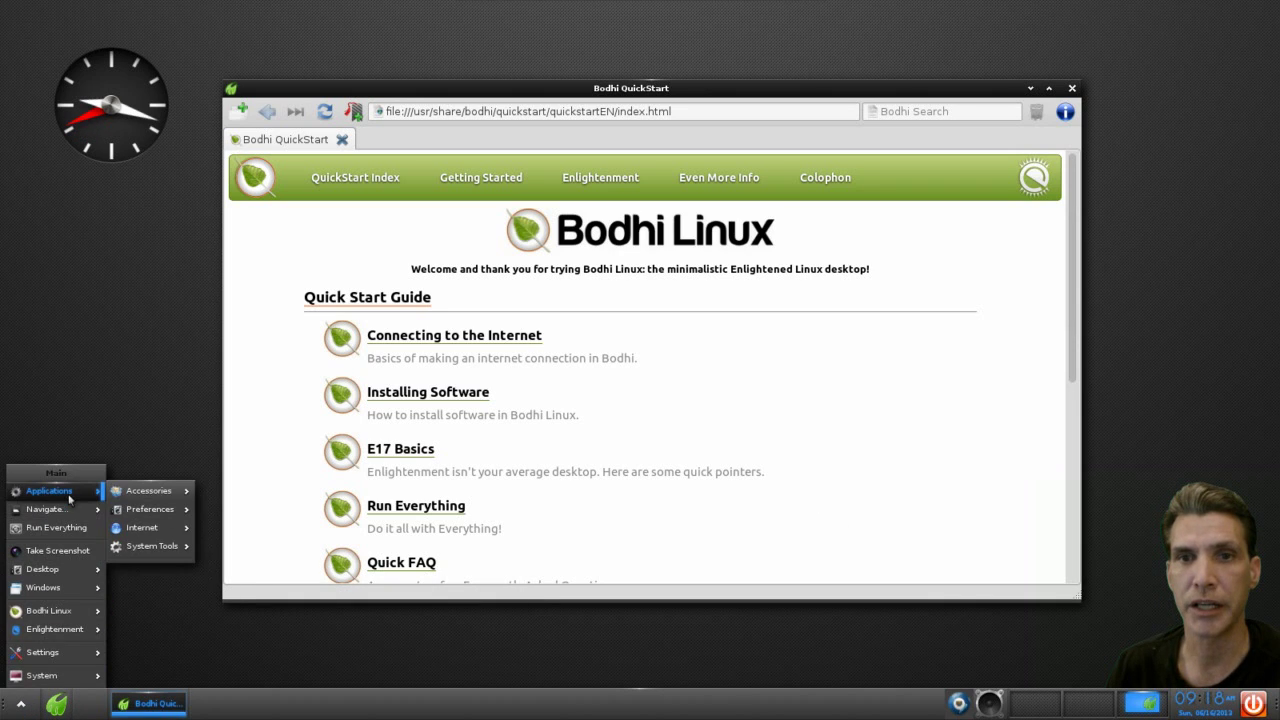
mouse_move(140, 494)
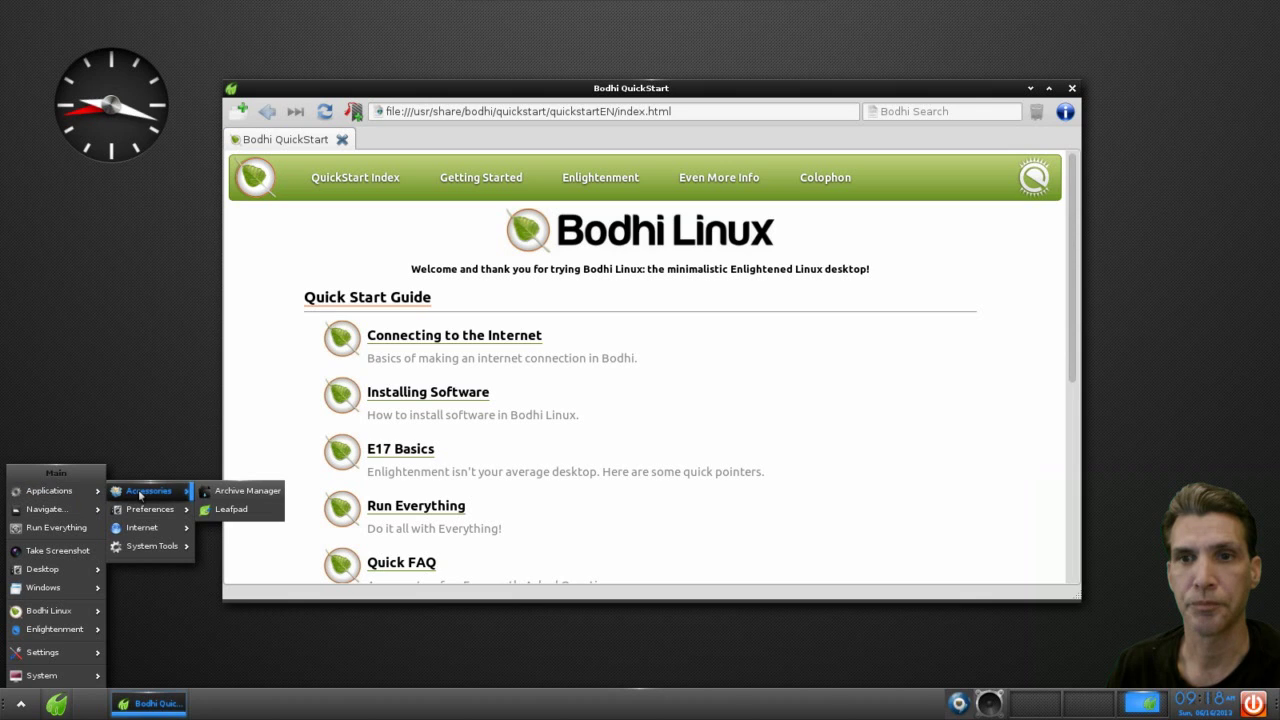
left_click(246, 511)
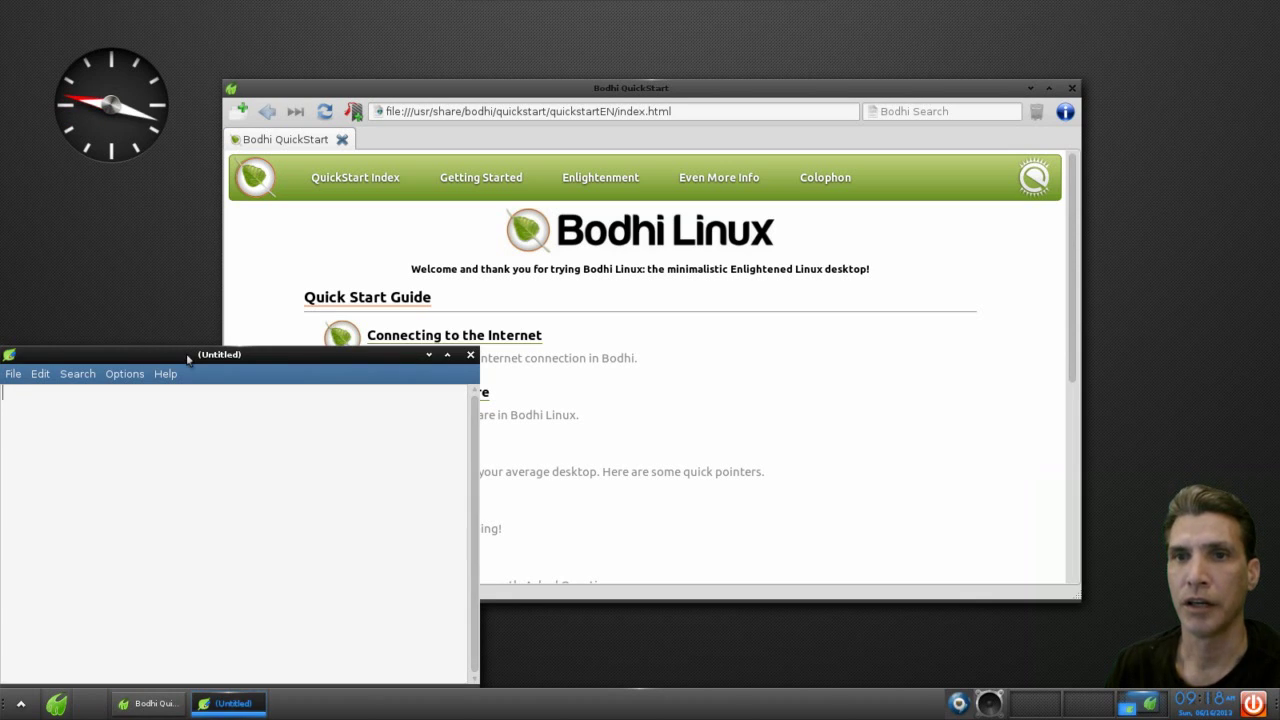
left_click_drag(188, 359, 258, 314)
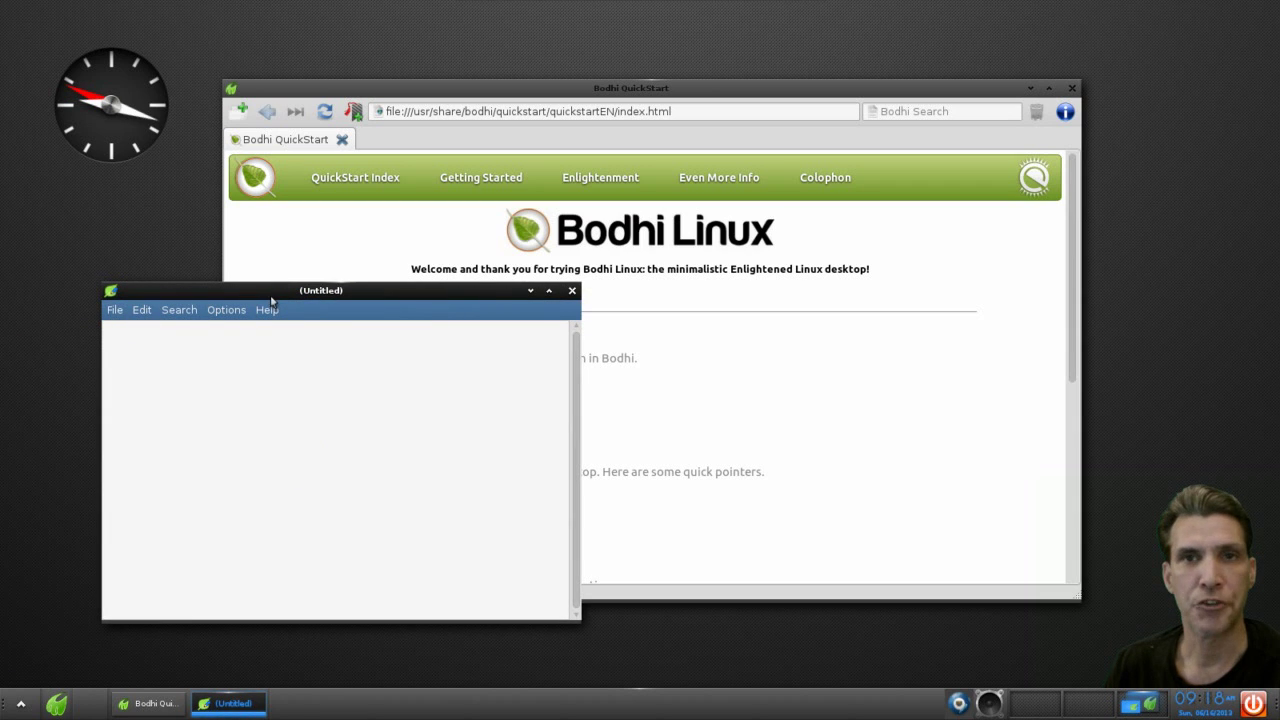
Show the guide's Installing Software page, close the empty Leafpad, and shift the browser right.
left_click(790, 395)
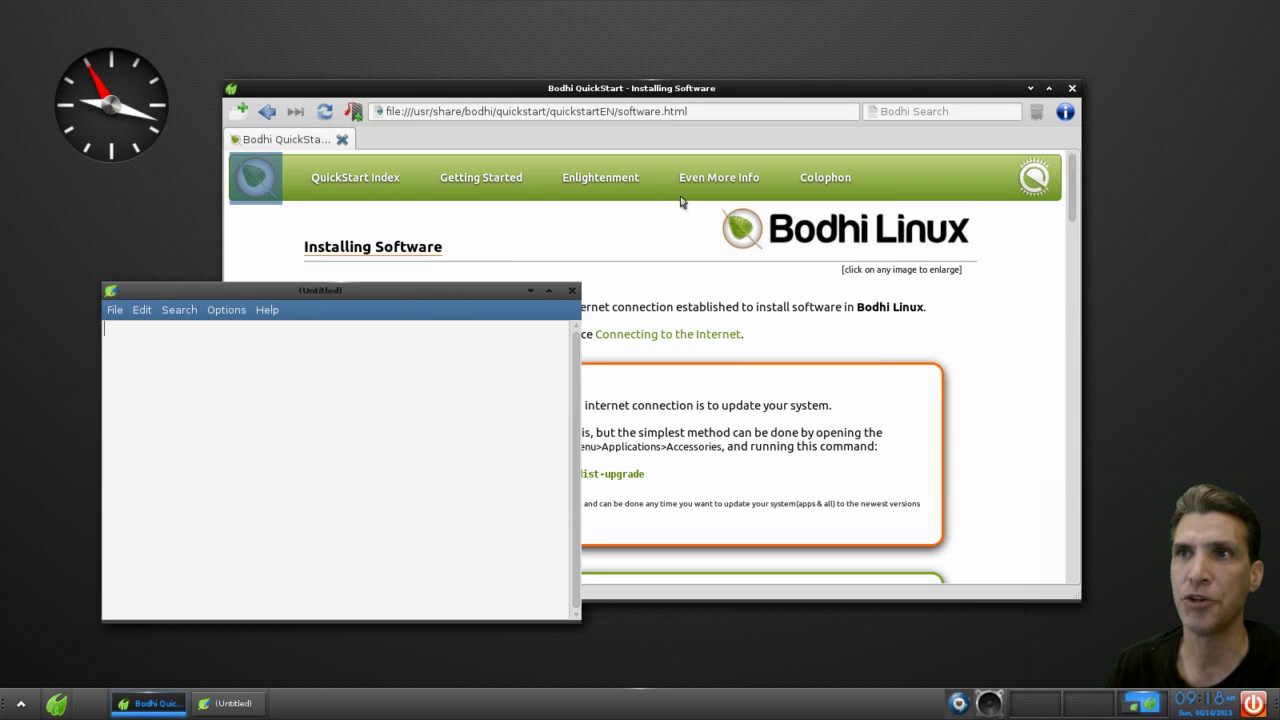
left_click(658, 90)
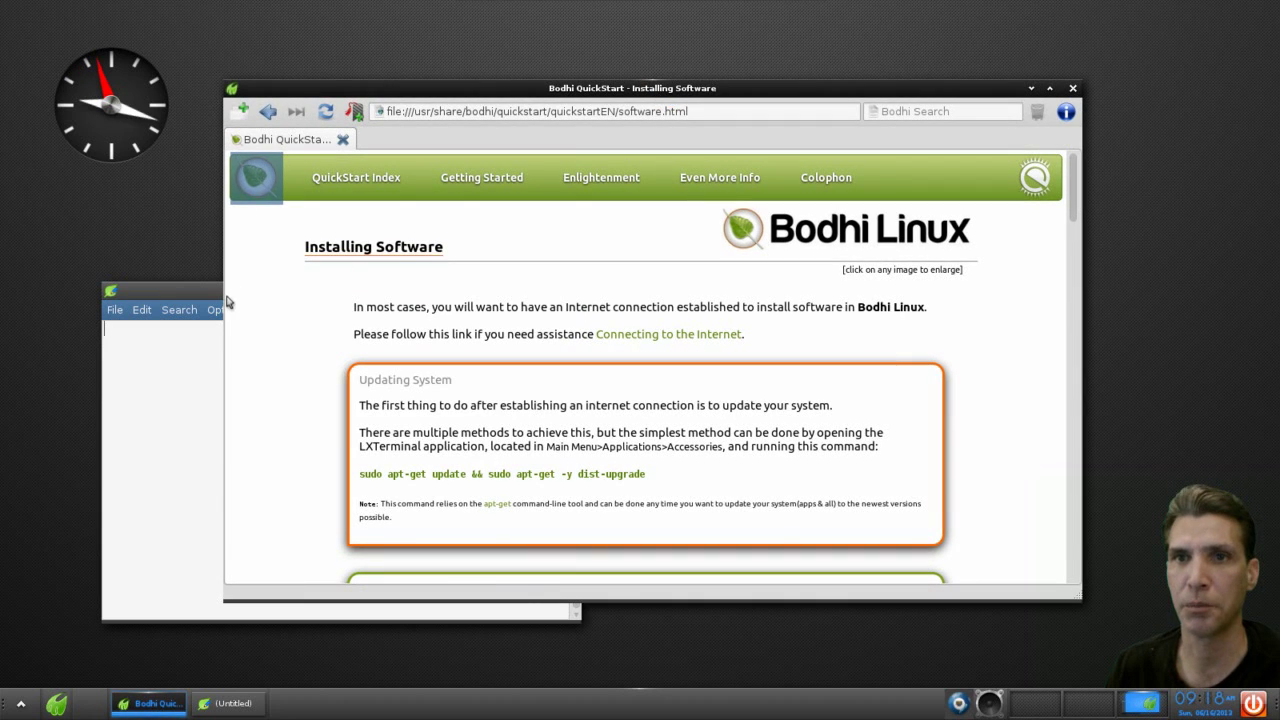
left_click(185, 292)
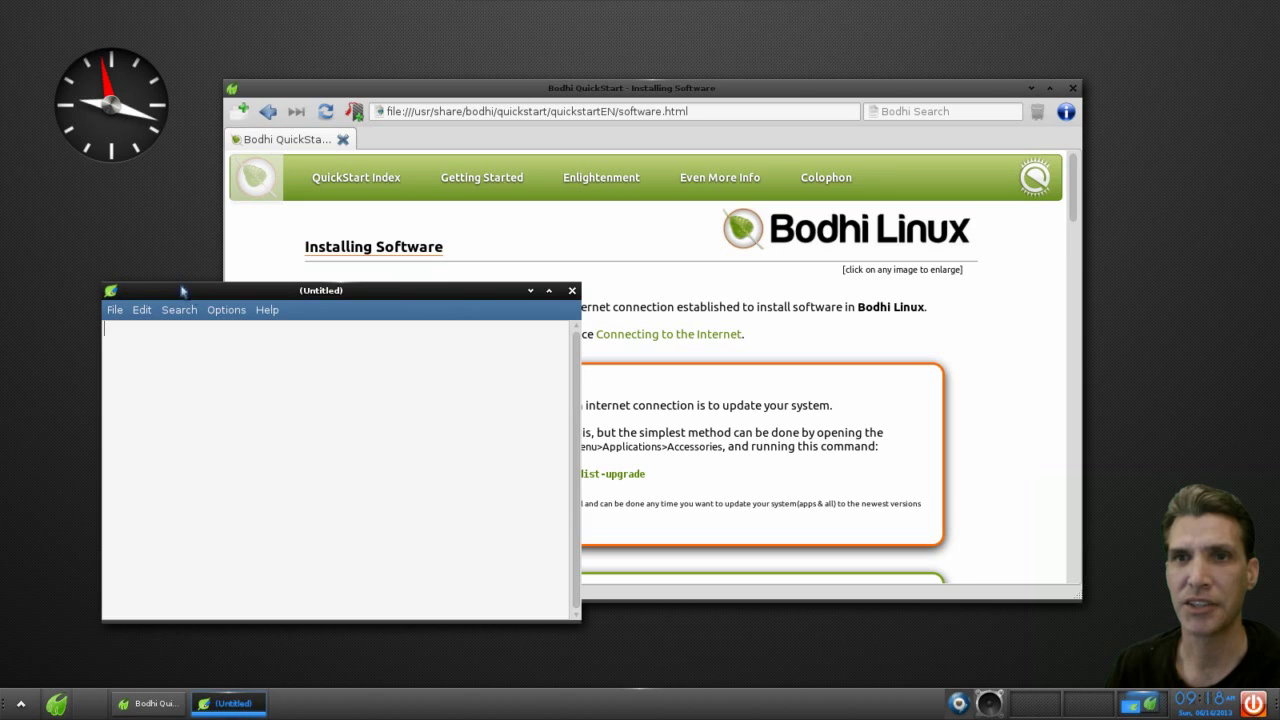
left_click(572, 292)
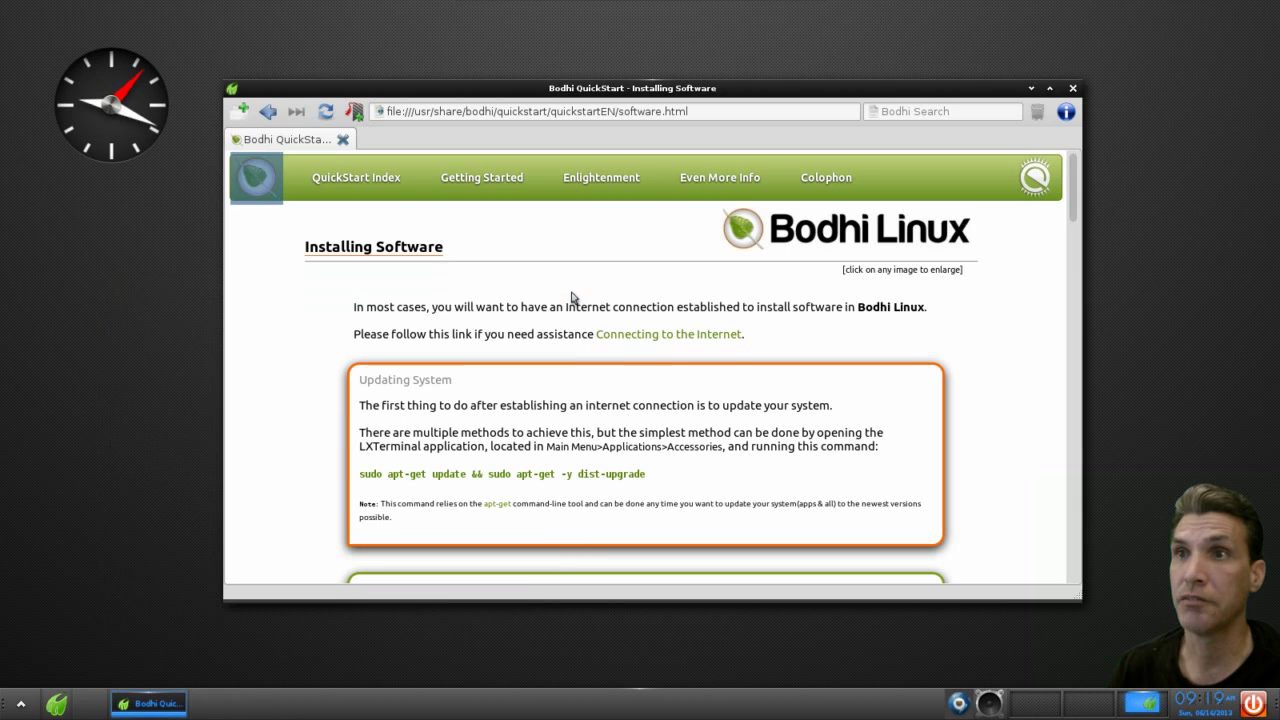
left_click_drag(690, 88, 810, 85)
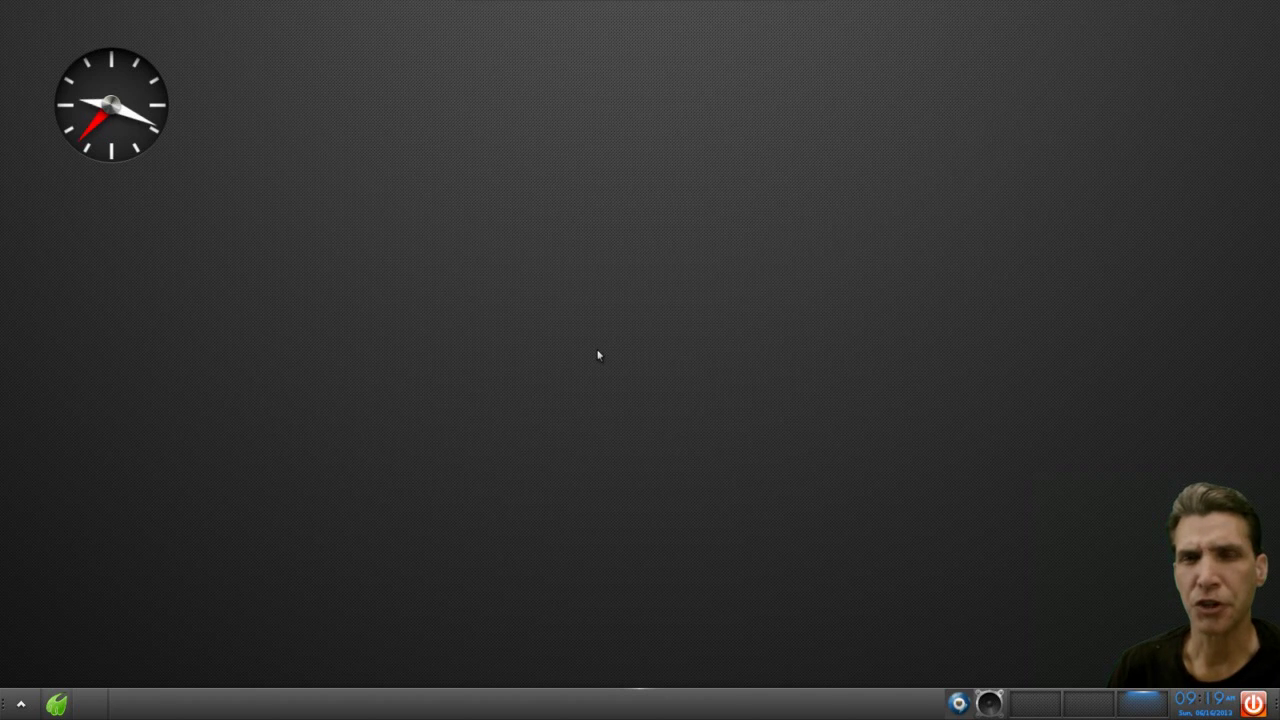
Show Applications > System Tools, listing Enlightenment File Manager and Terminology.
left_click(21, 704)
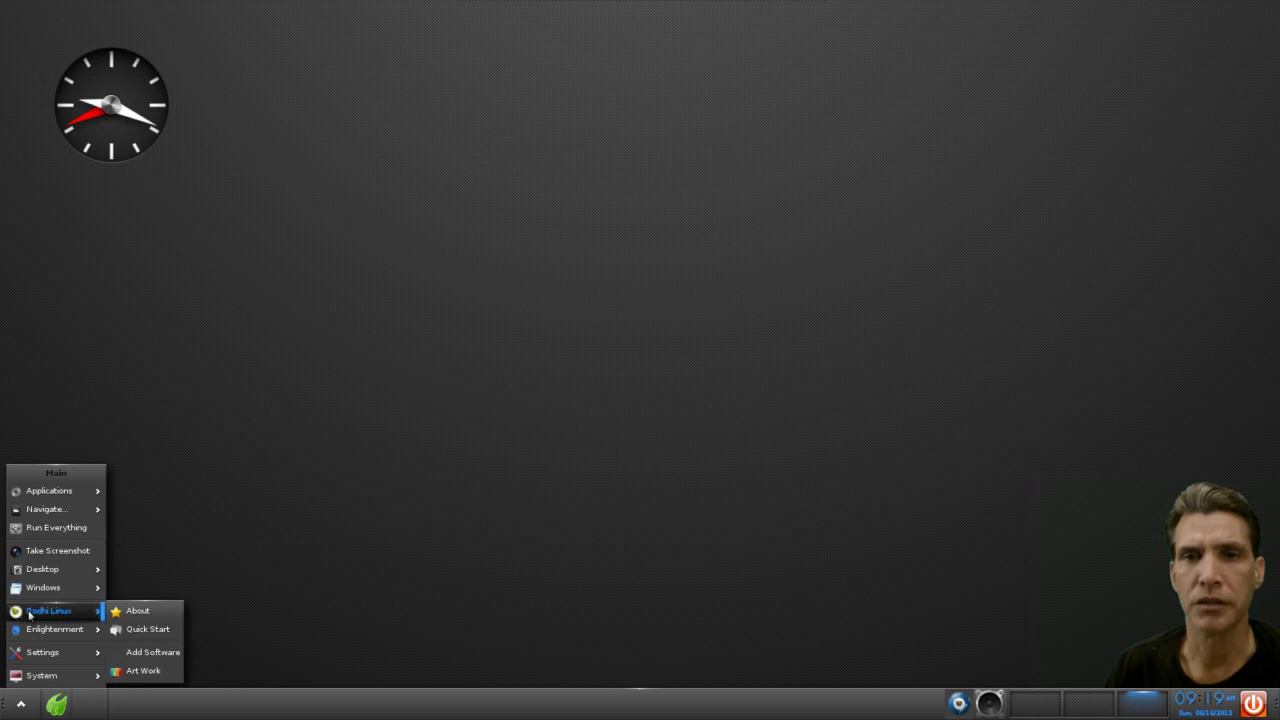
mouse_move(54, 491)
mouse_move(134, 497)
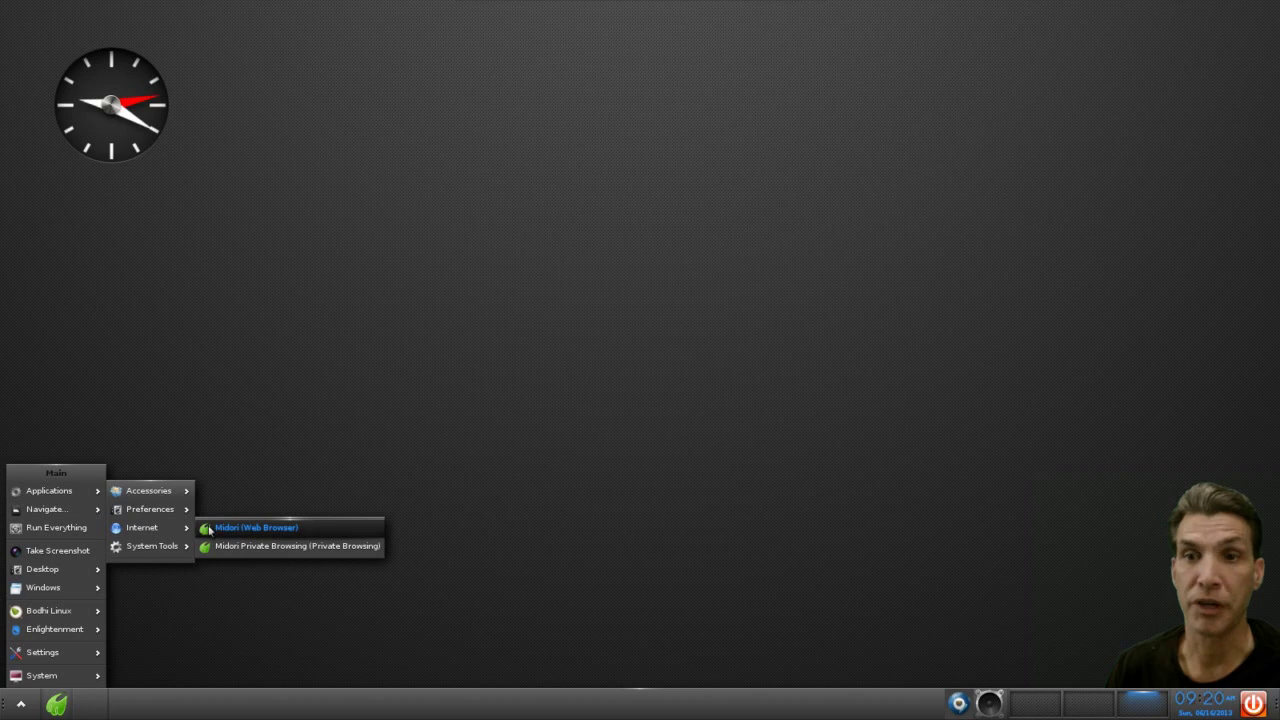
mouse_move(157, 553)
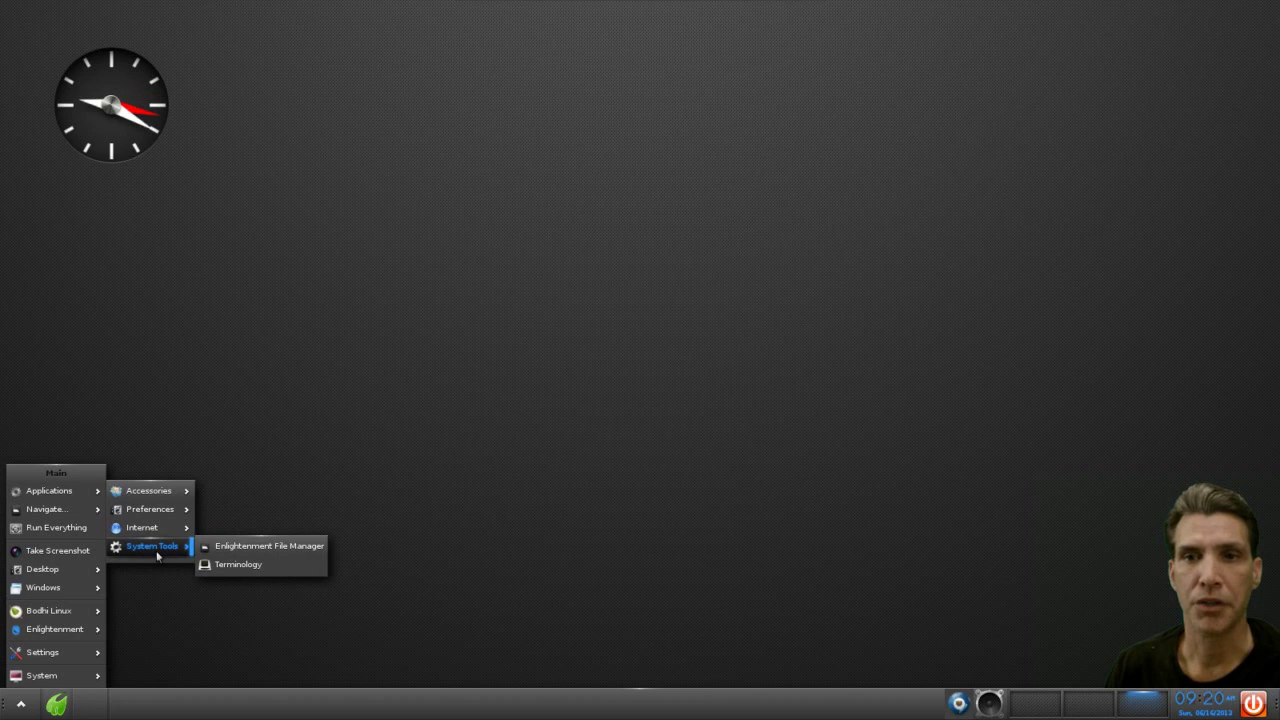
Launch Enlightenment File Manager and move its window up and left.
left_click(221, 546)
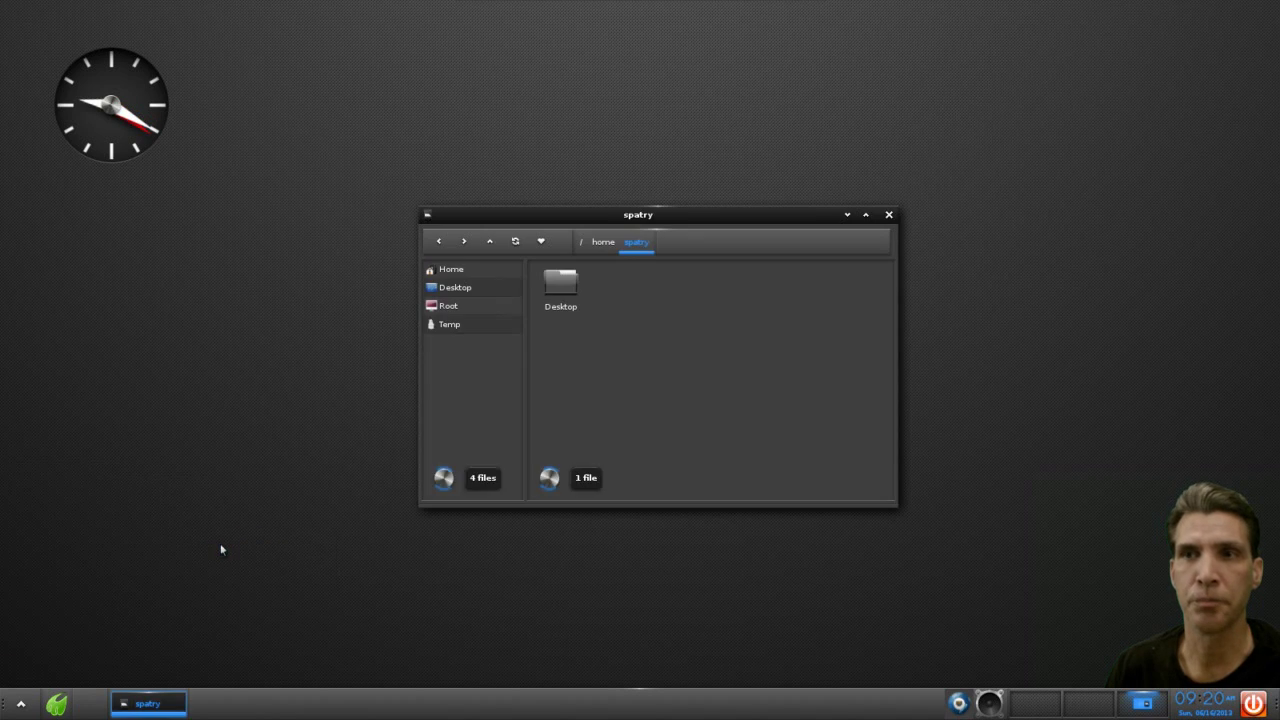
left_click(658, 214)
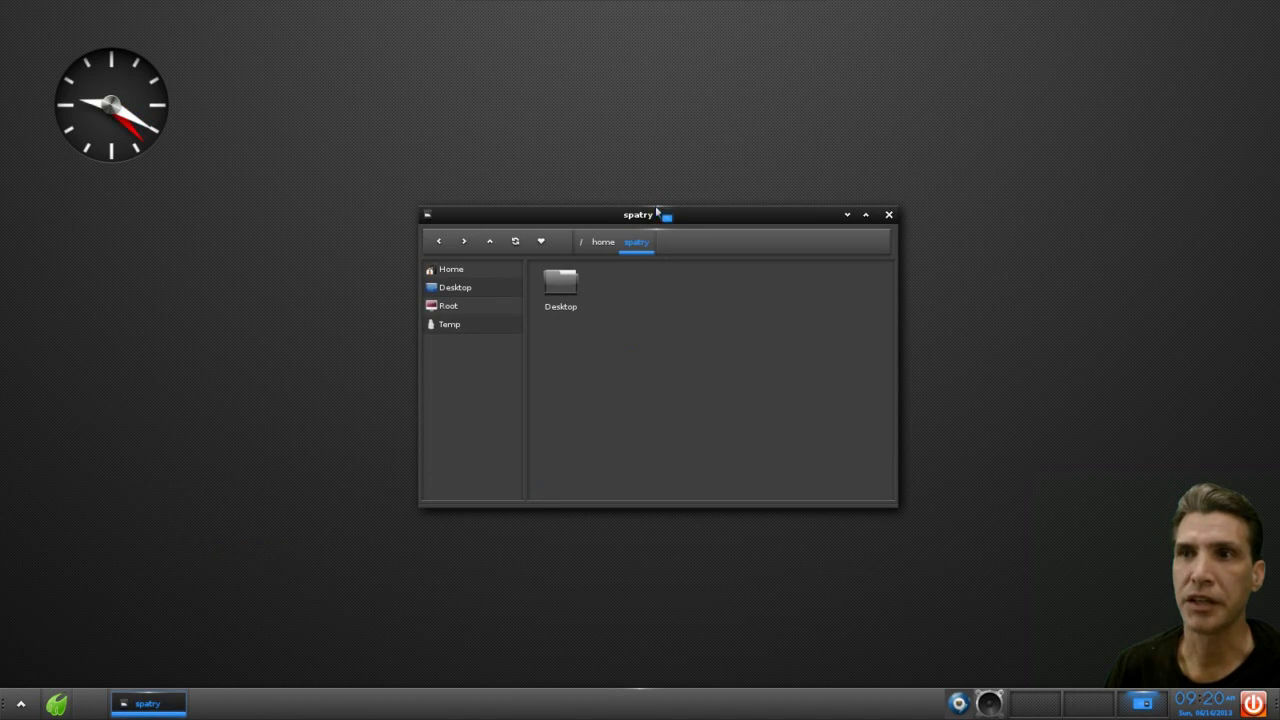
left_click_drag(658, 218, 479, 146)
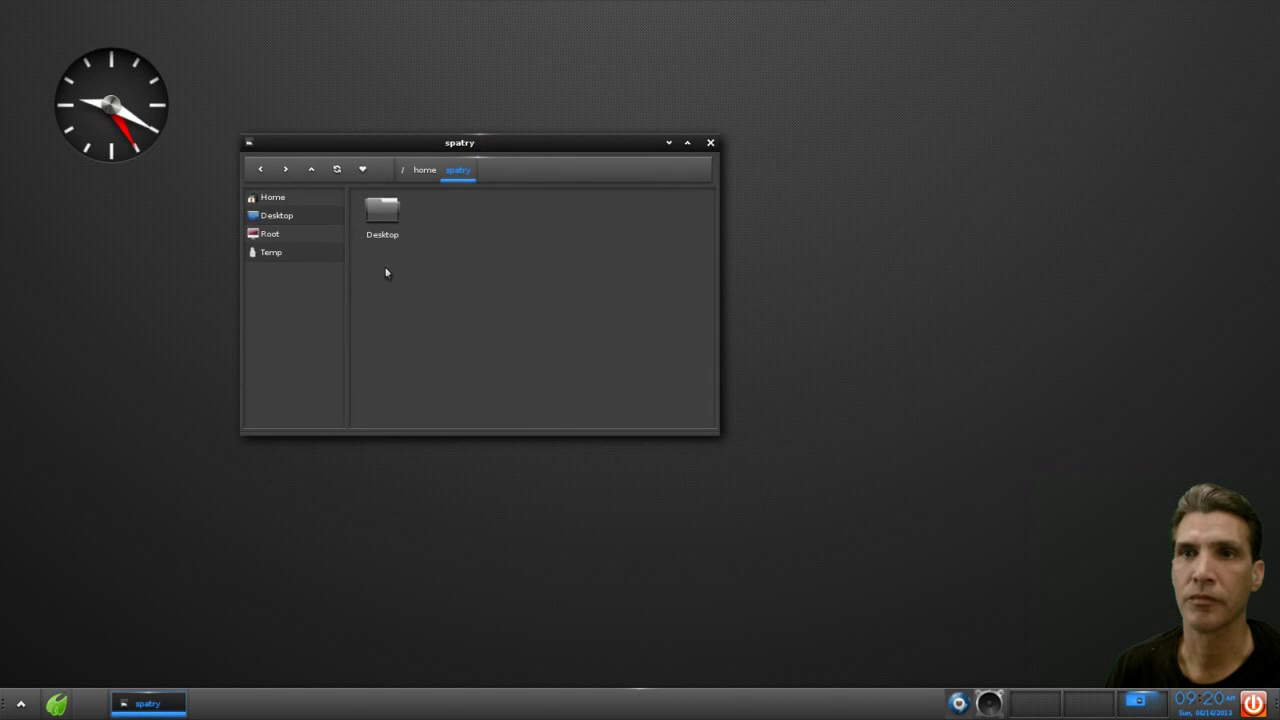
Browse the Home, Desktop and root folders through to /tmp, then shift the window right.
left_click(265, 198)
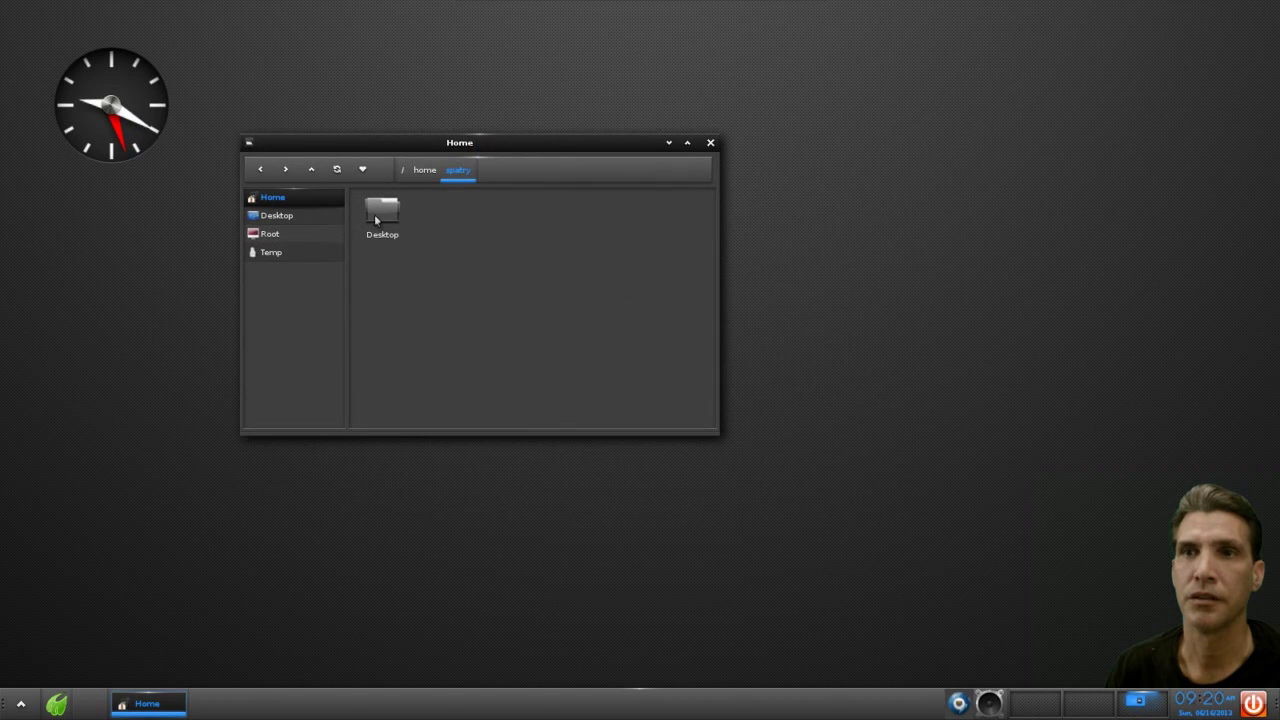
left_click(285, 217)
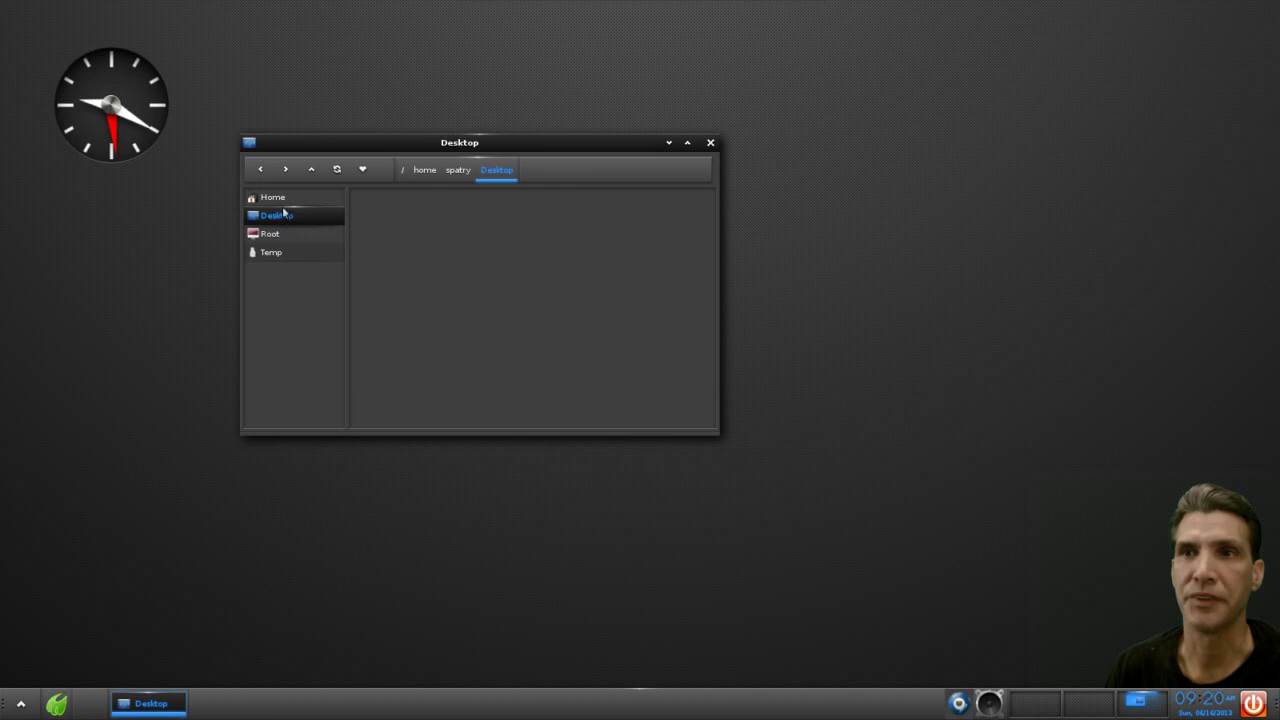
left_click(286, 198)
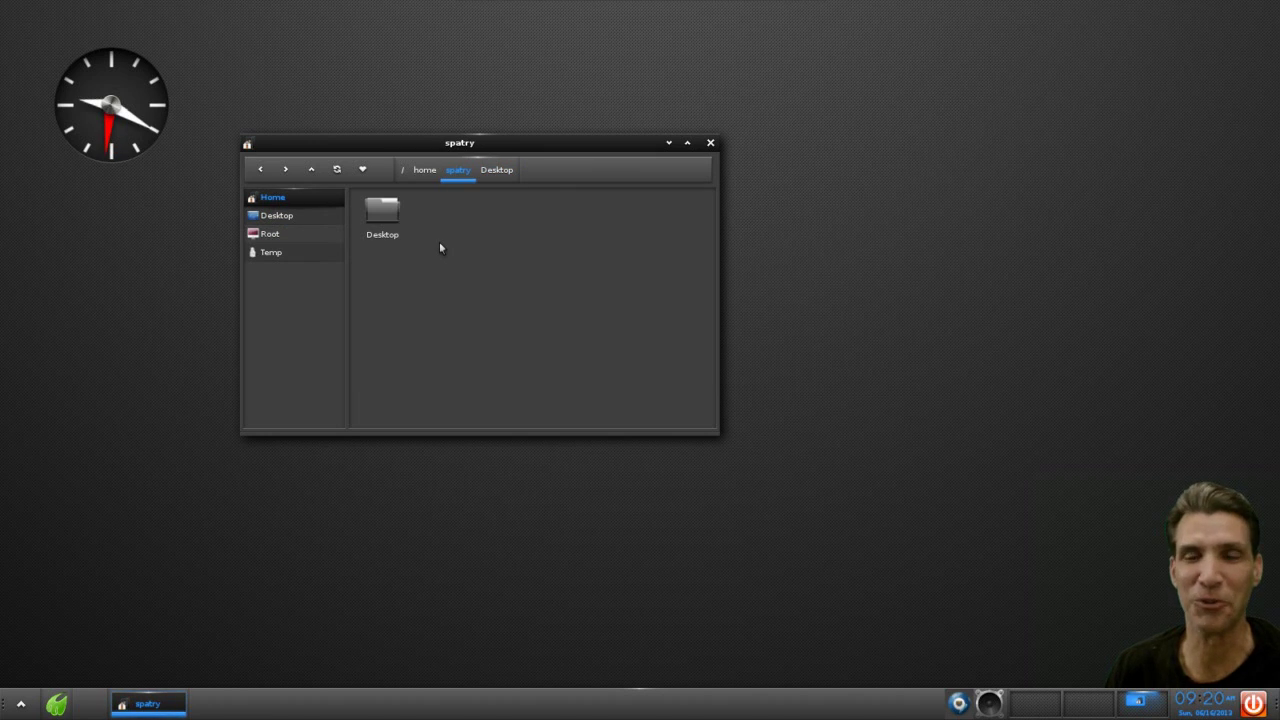
left_click(268, 218)
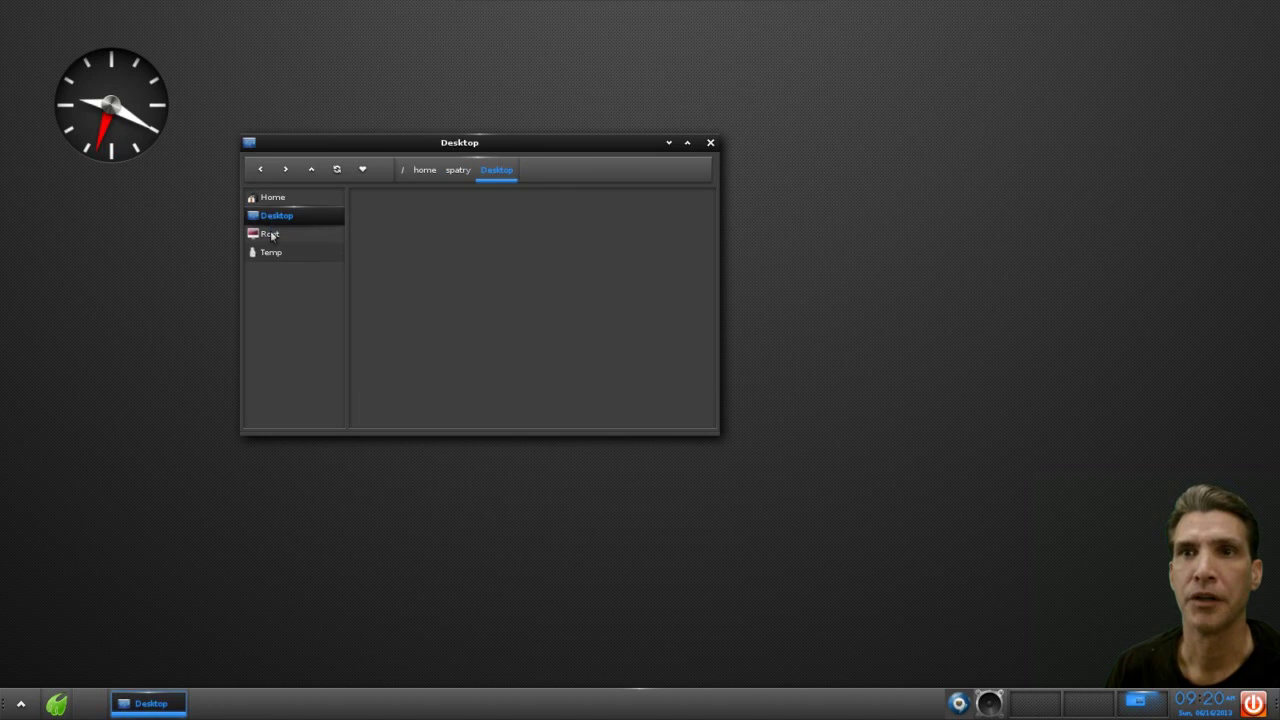
left_click(270, 236)
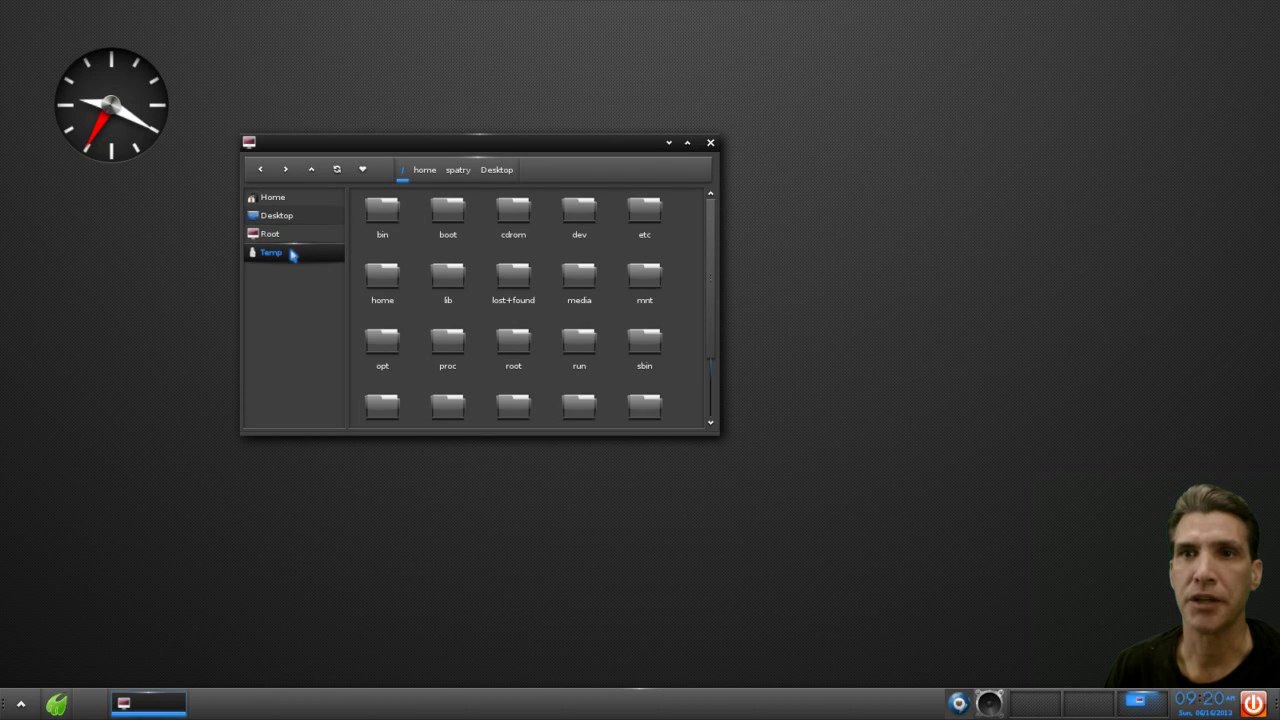
left_click(292, 255)
left_click_drag(499, 141, 569, 168)
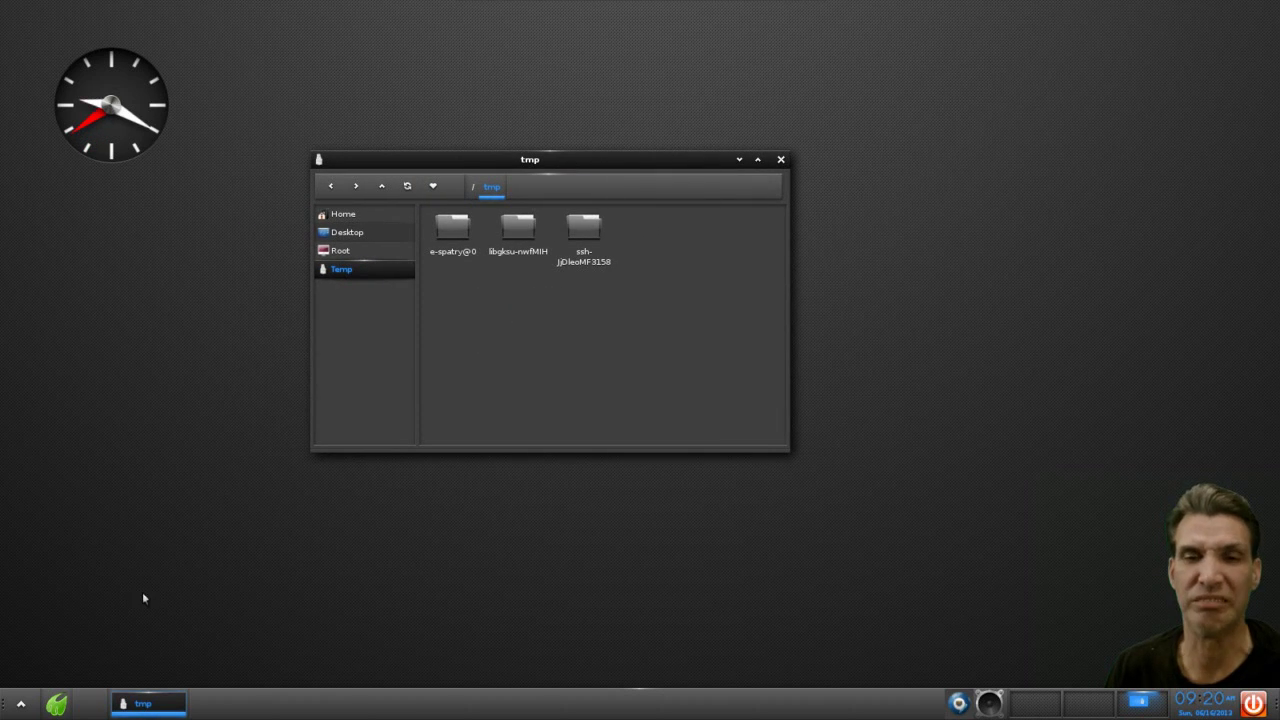
left_click(18, 706)
mouse_move(37, 588)
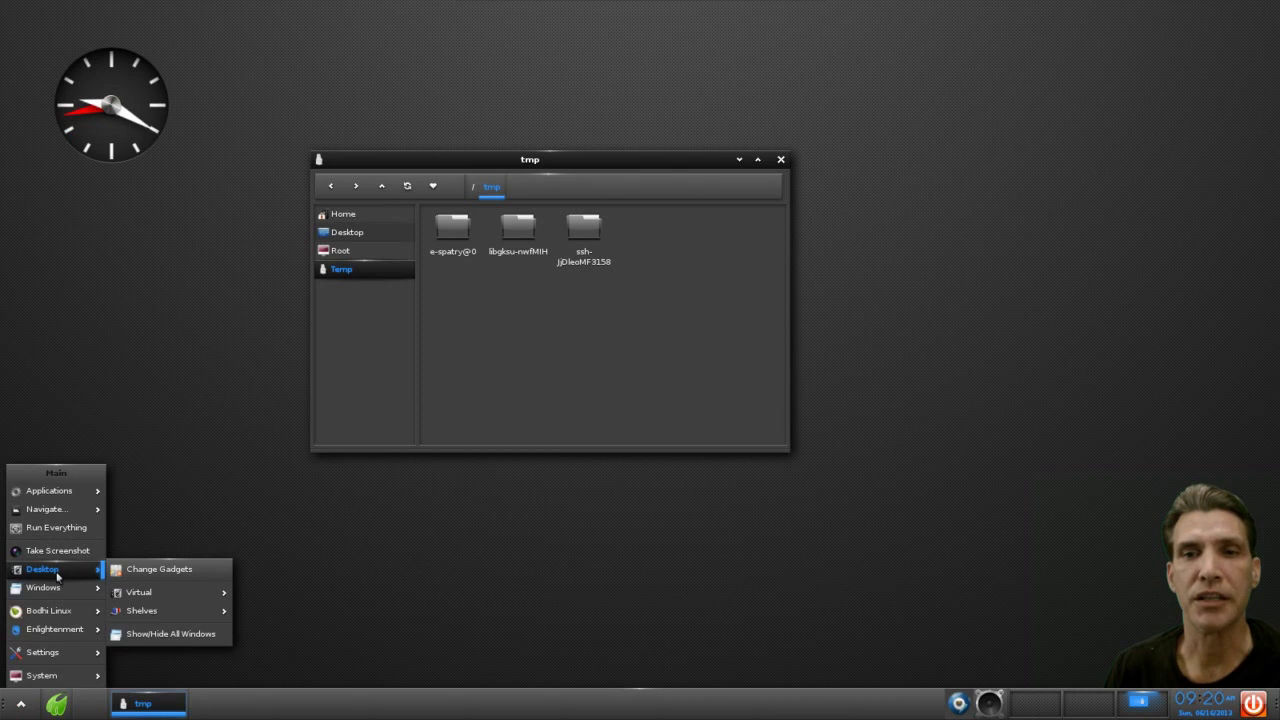
Add the Everything Starter gadget to the desktop via Change Gadgets.
left_click(132, 570)
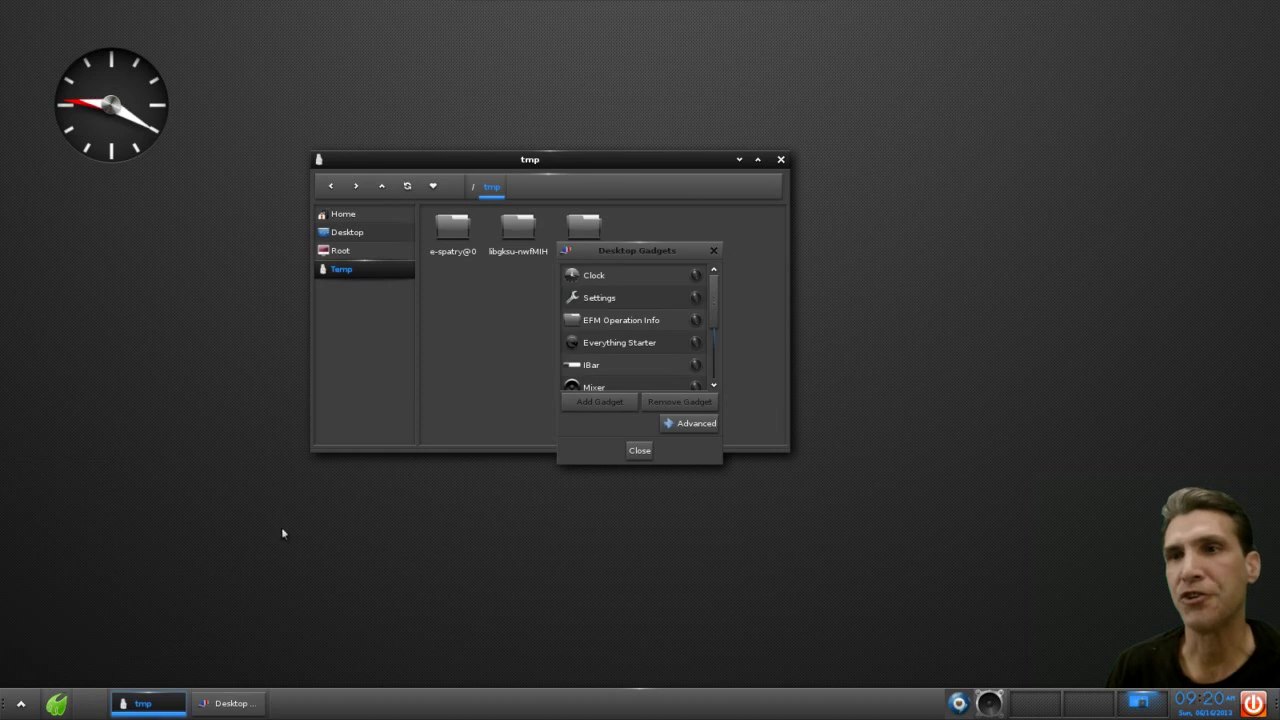
left_click(699, 345)
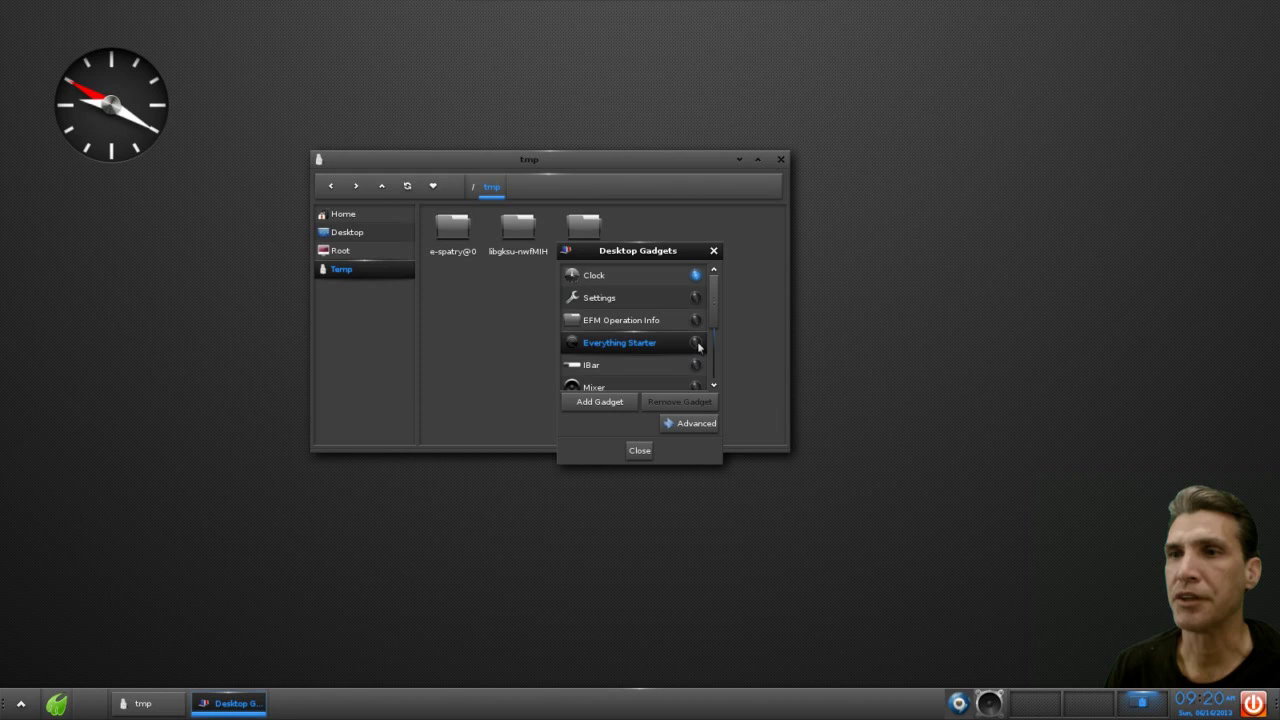
left_click(604, 403)
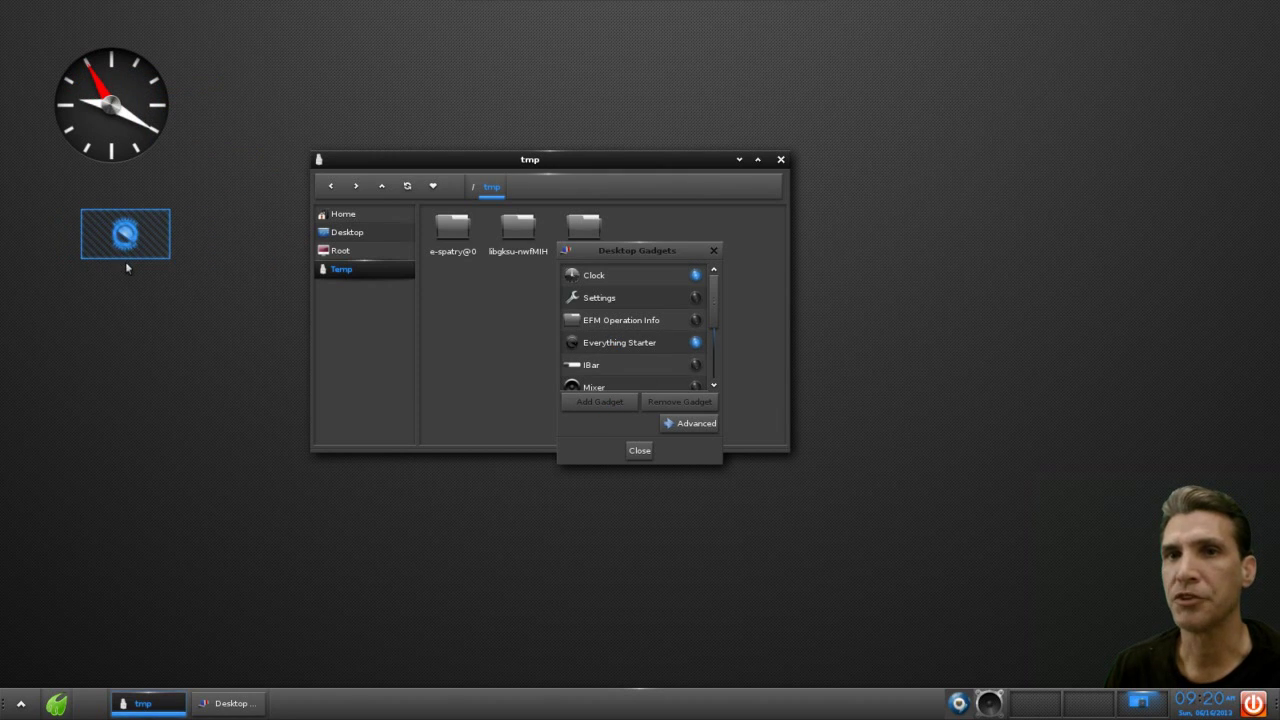
Enlarge the Everything Starter gadget taller and wider, then open the Everything launcher.
left_click_drag(123, 261, 125, 333)
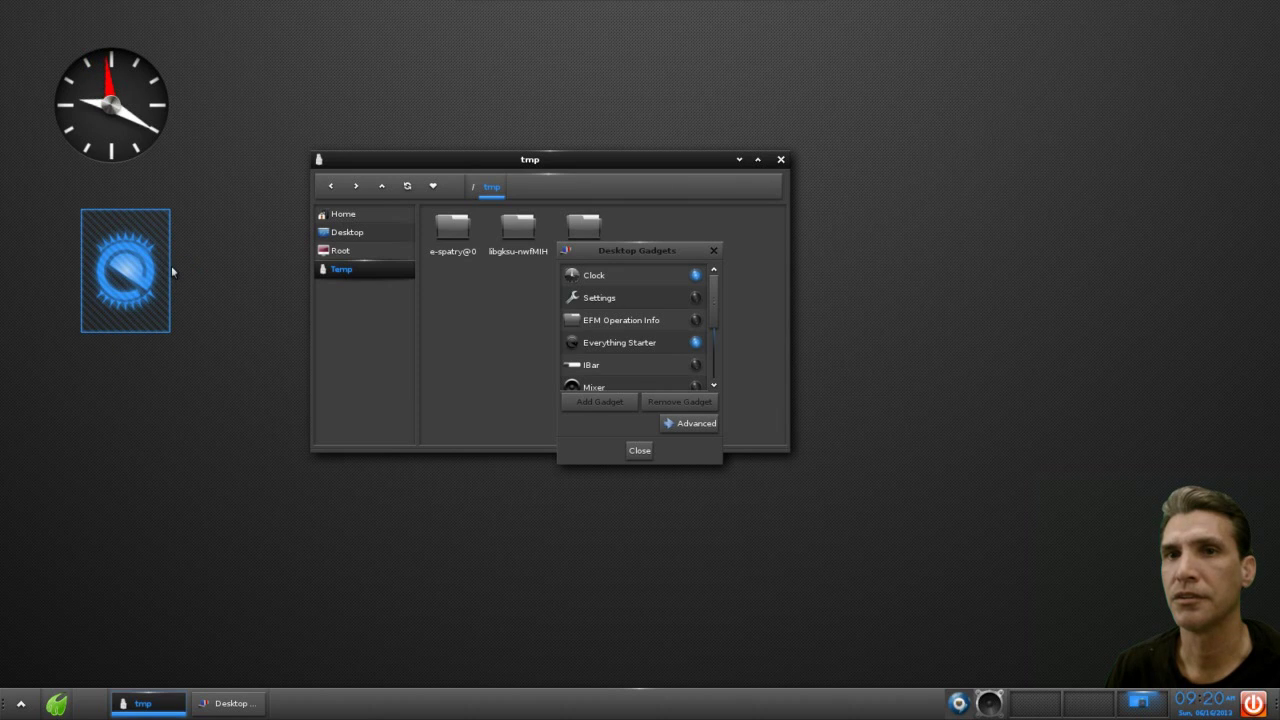
left_click_drag(169, 271, 214, 266)
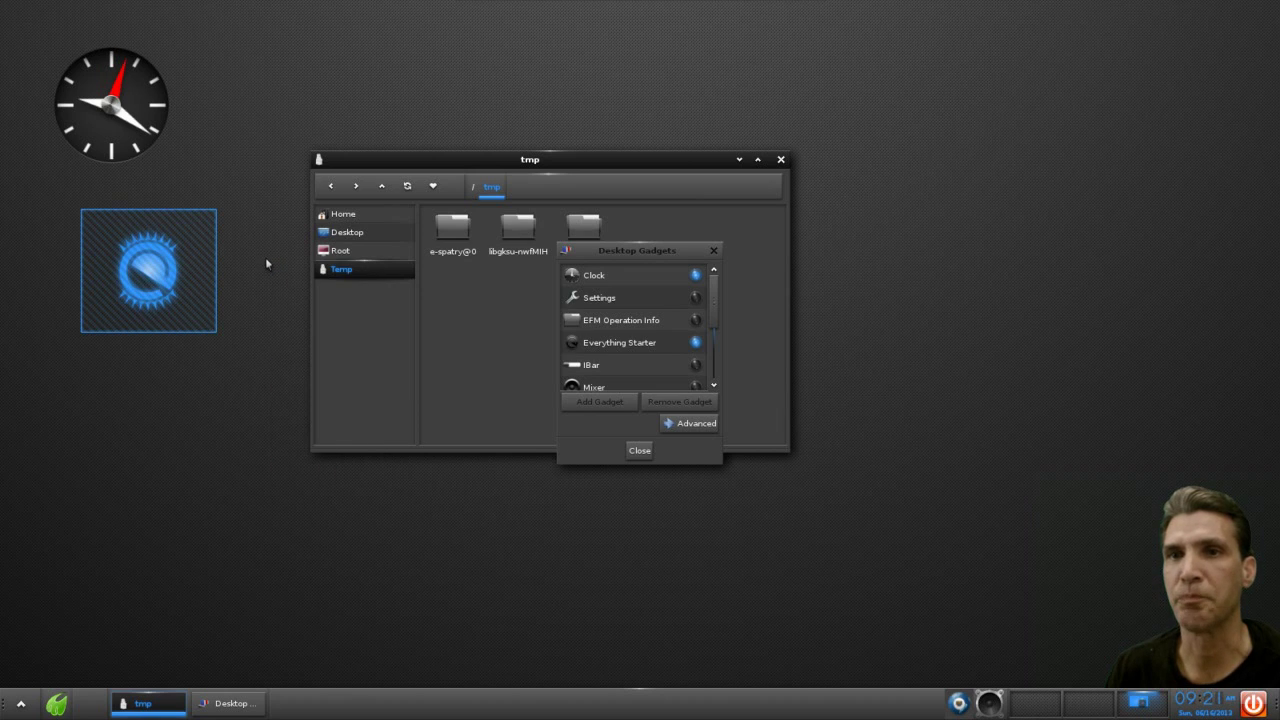
left_click(265, 257)
left_click(256, 248)
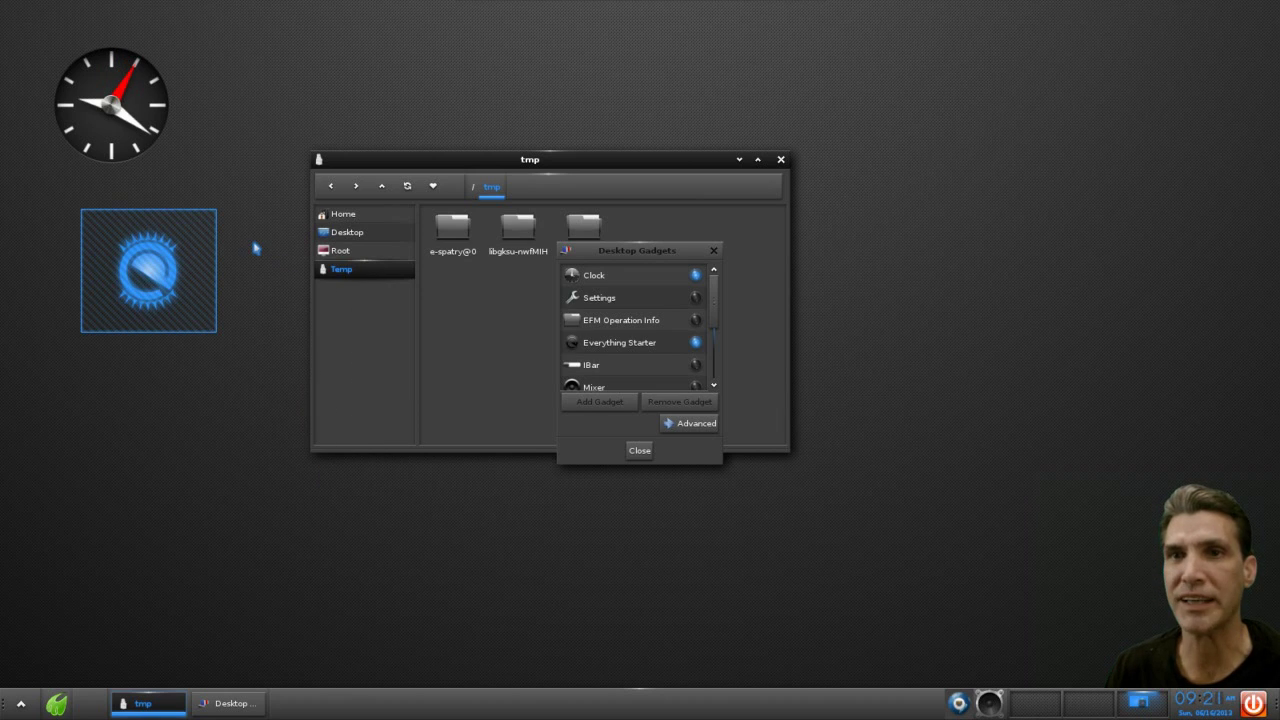
left_click(140, 270)
left_click(150, 272)
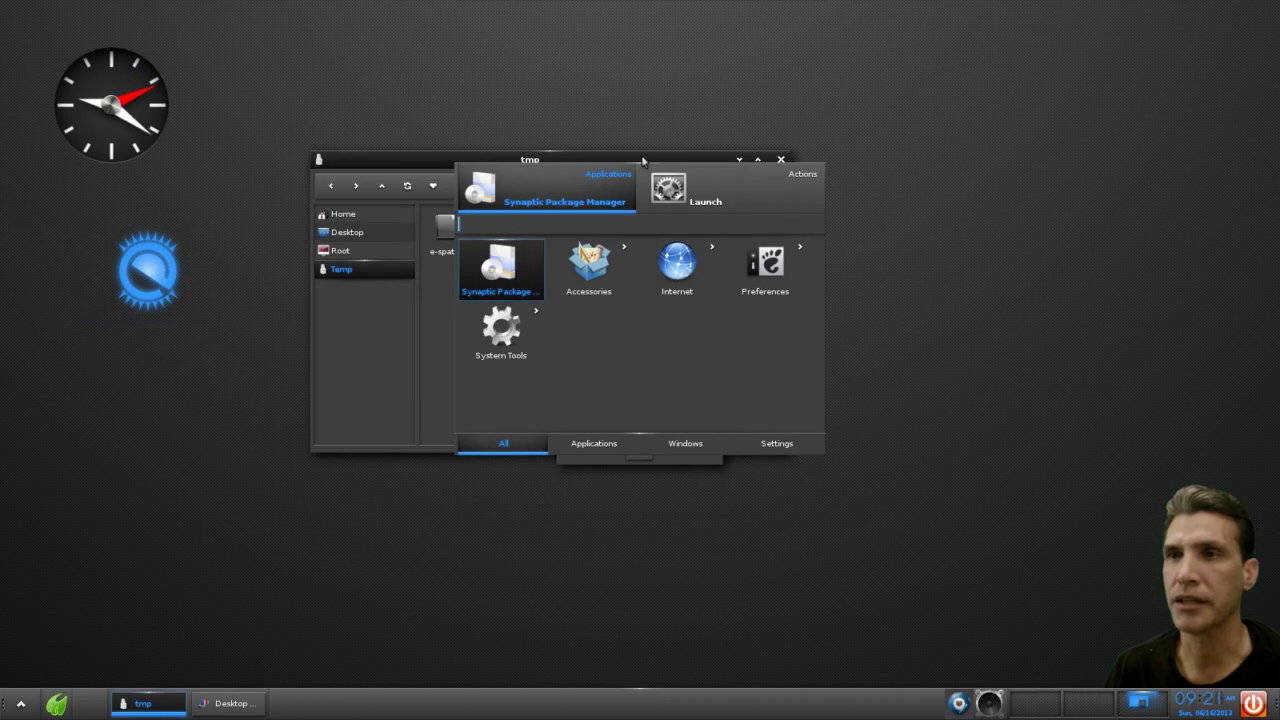
Toggle between Synaptic Package Manager's actions and the application results in Everything.
left_click(742, 200)
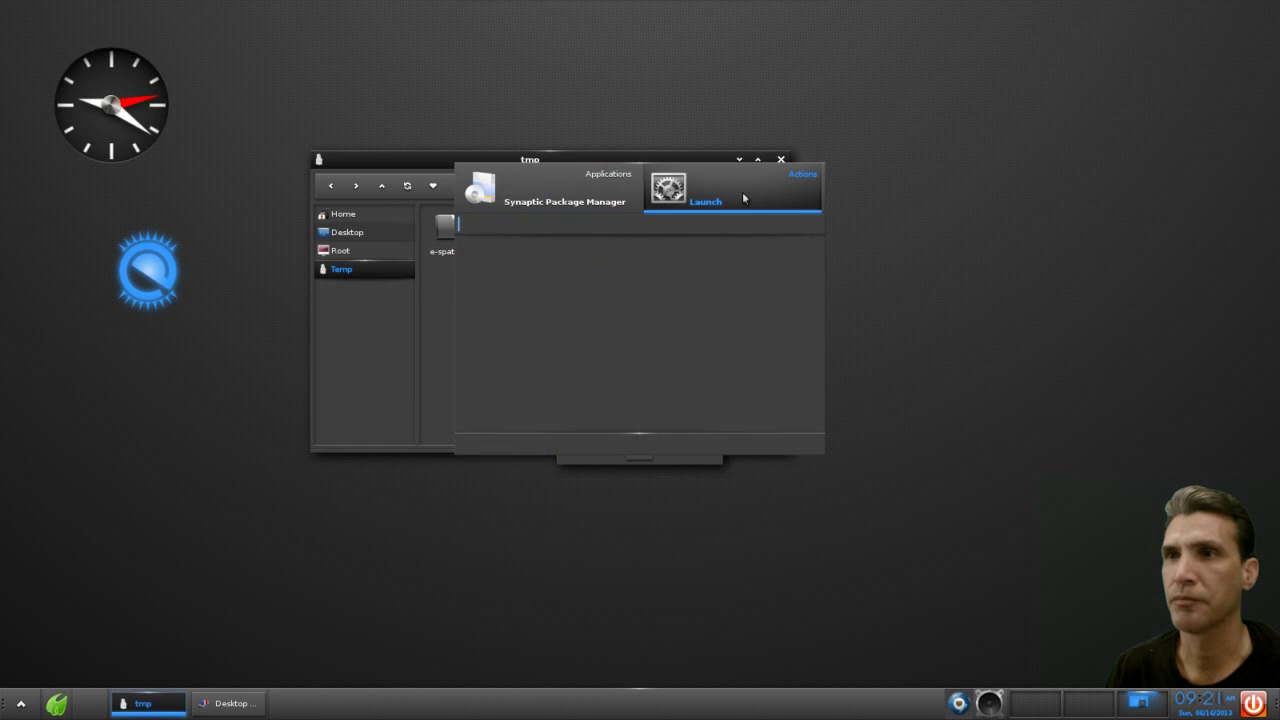
left_click(608, 200)
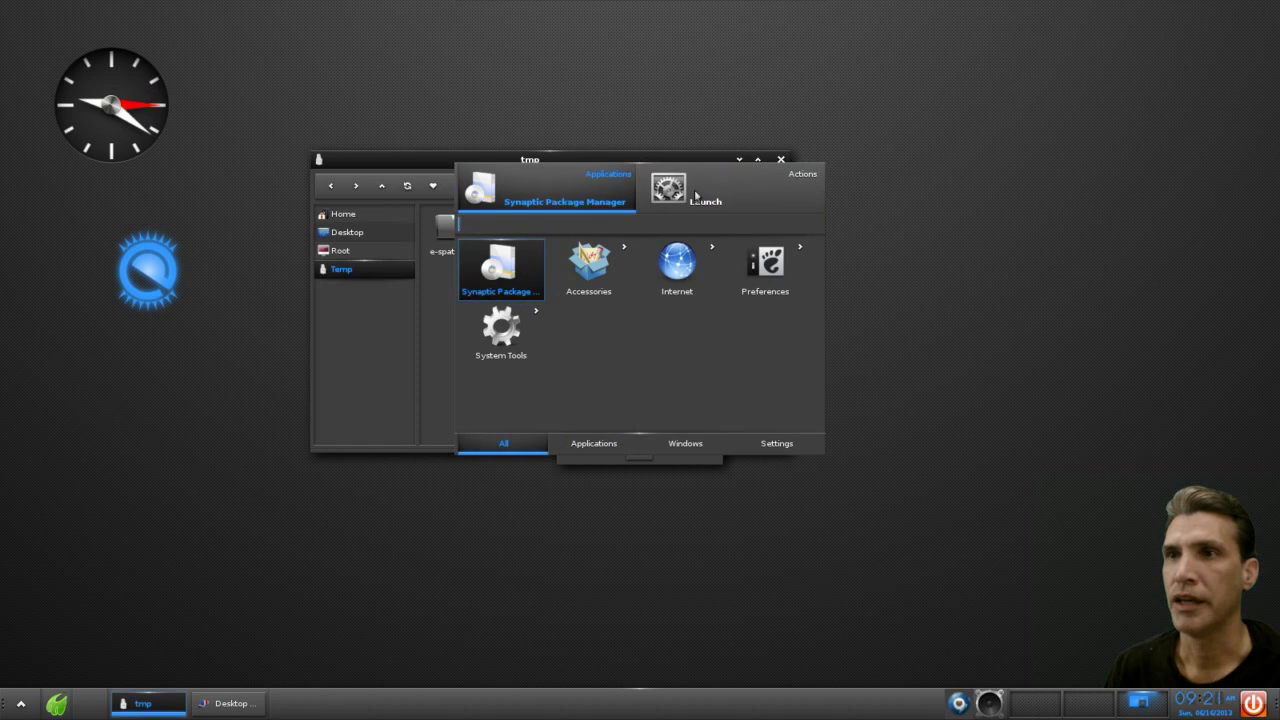
left_click(740, 195)
left_click(630, 198)
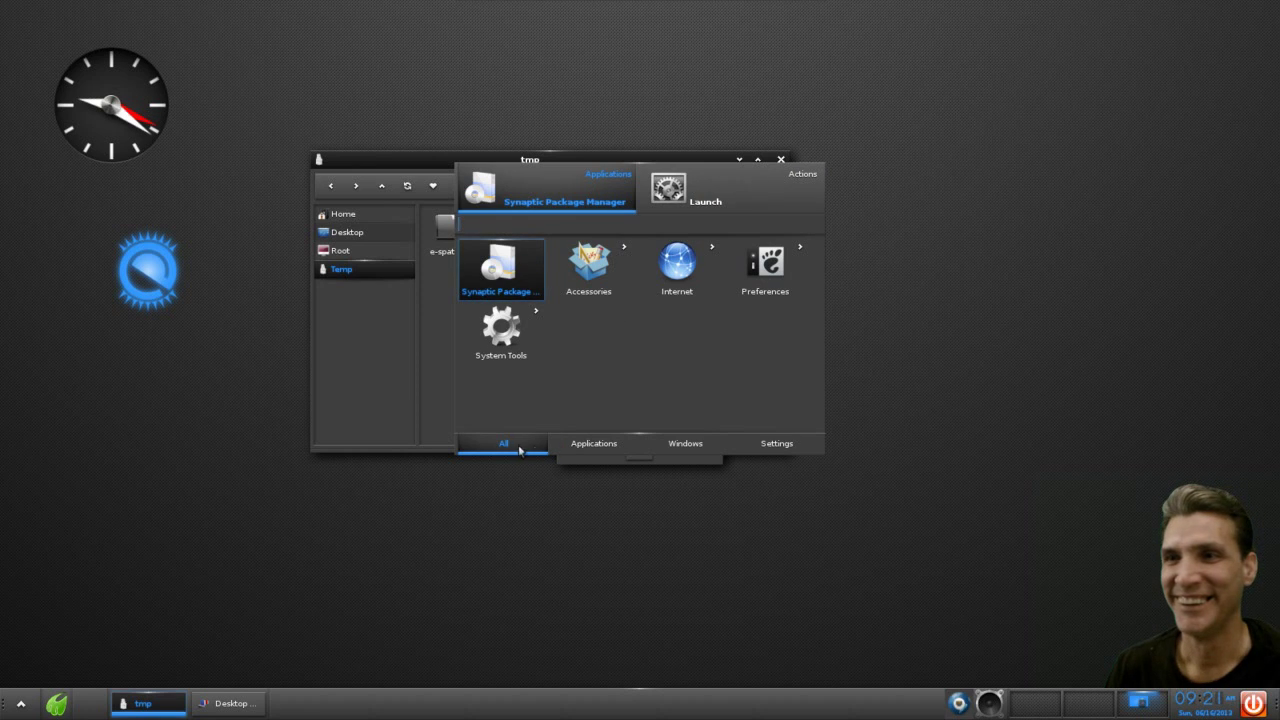
Filter Everything by Applications, Windows and Settings categories, then close it with Escape.
left_click(614, 444)
left_click(682, 446)
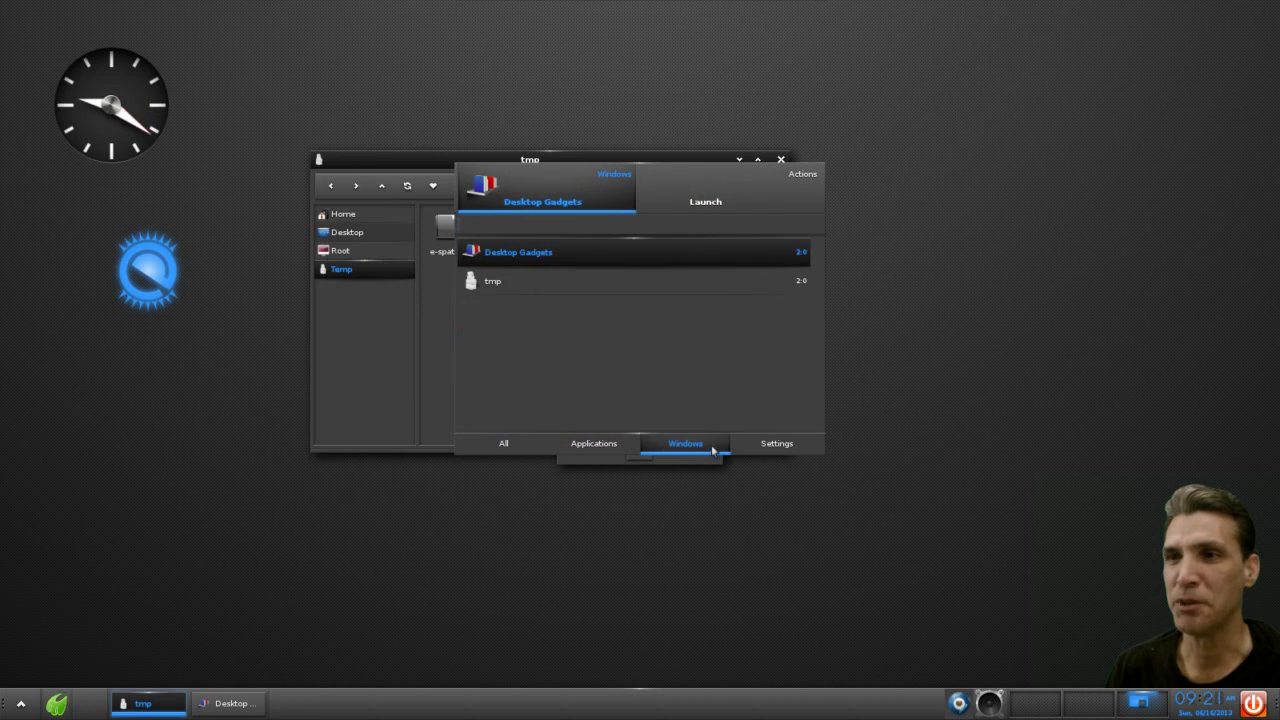
left_click(767, 446)
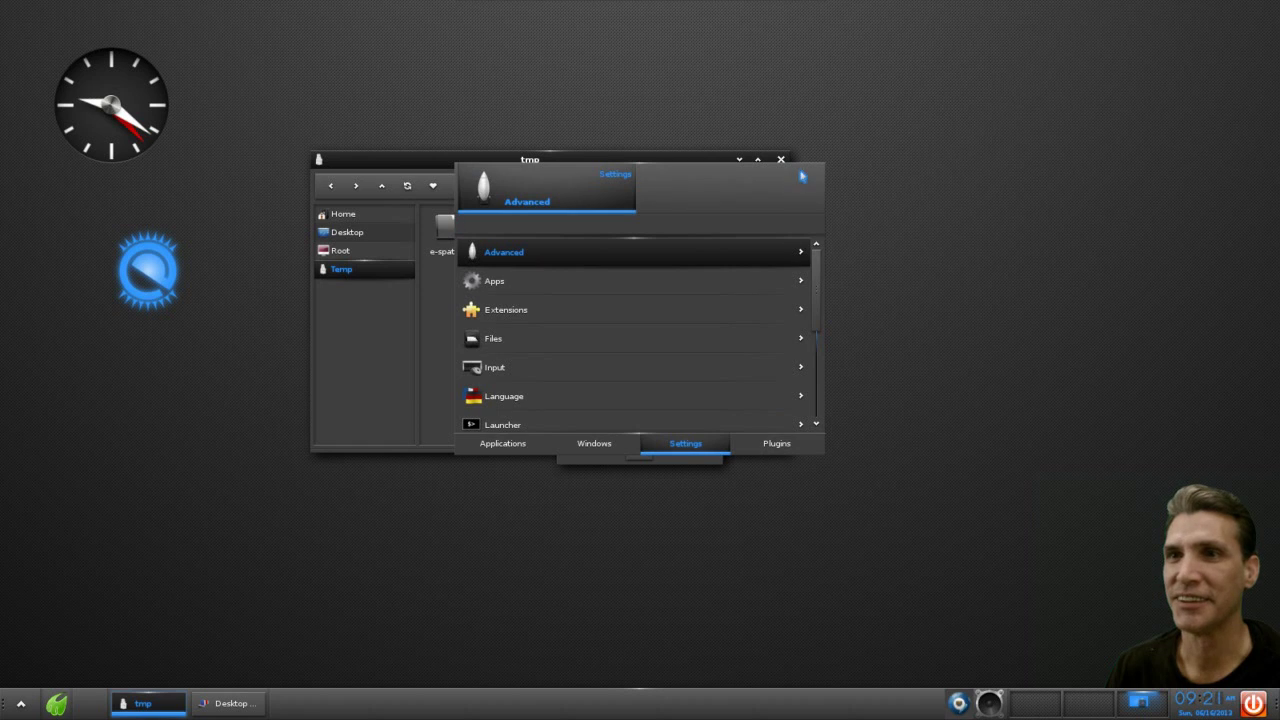
left_click(802, 177)
left_click(527, 197)
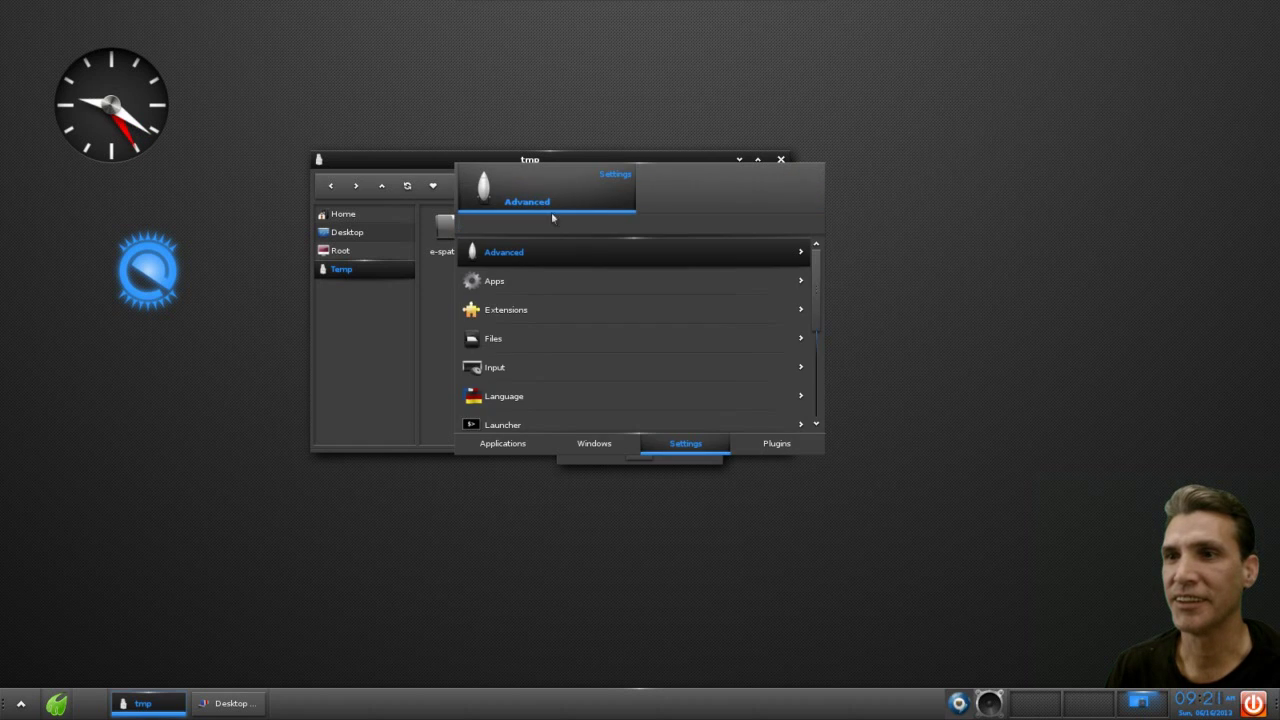
key("Escape")
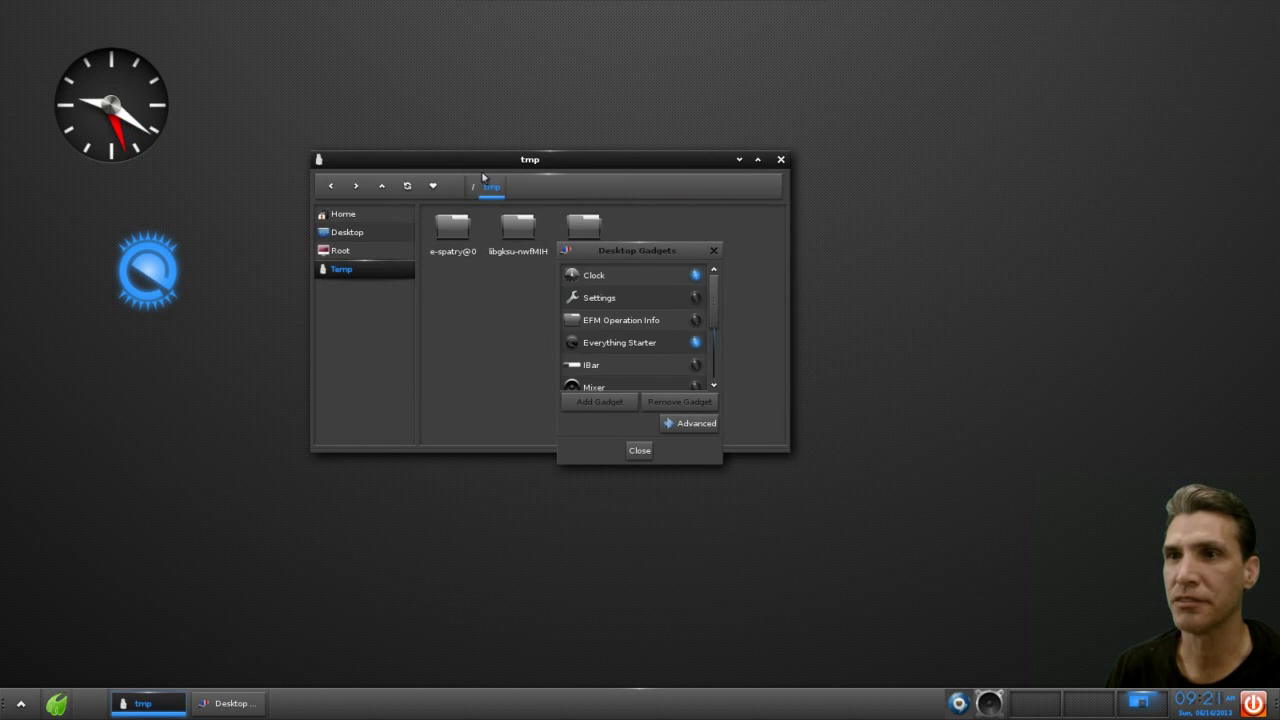
Close Desktop Gadgets, nudge the tmp window right, and show the main menu's Settings > All submenu.
left_click(639, 451)
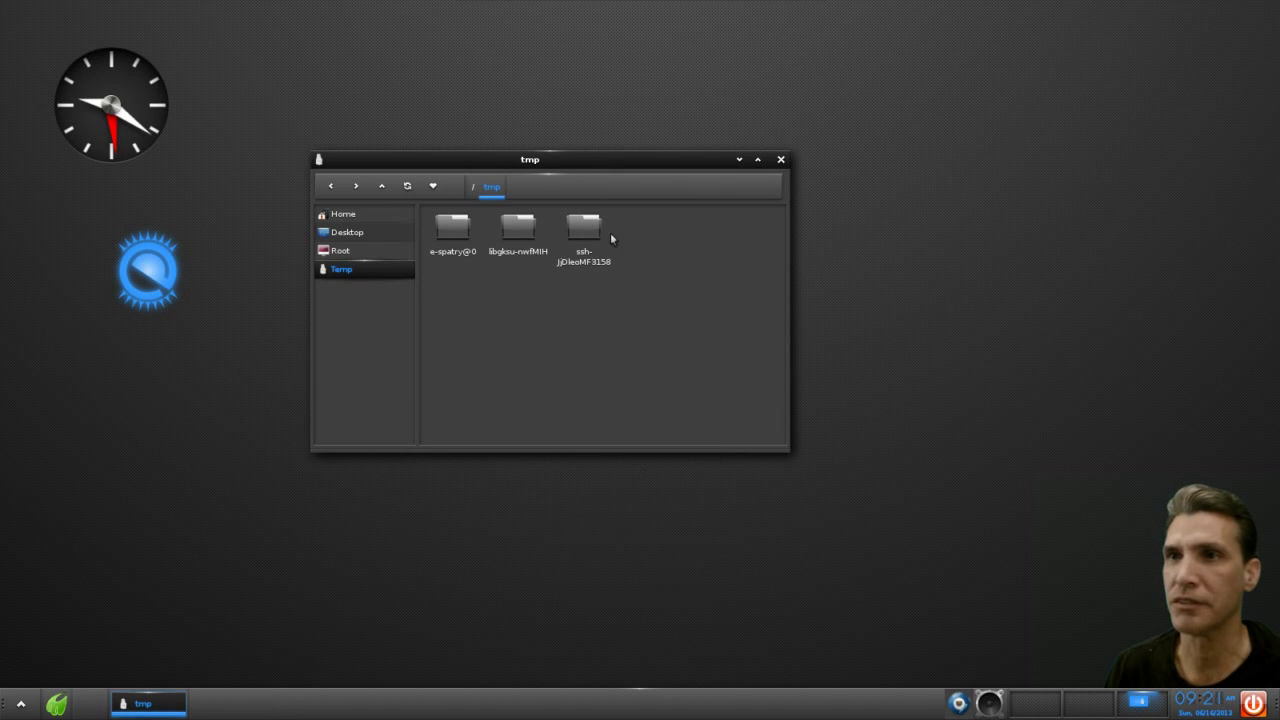
left_click_drag(580, 155, 642, 149)
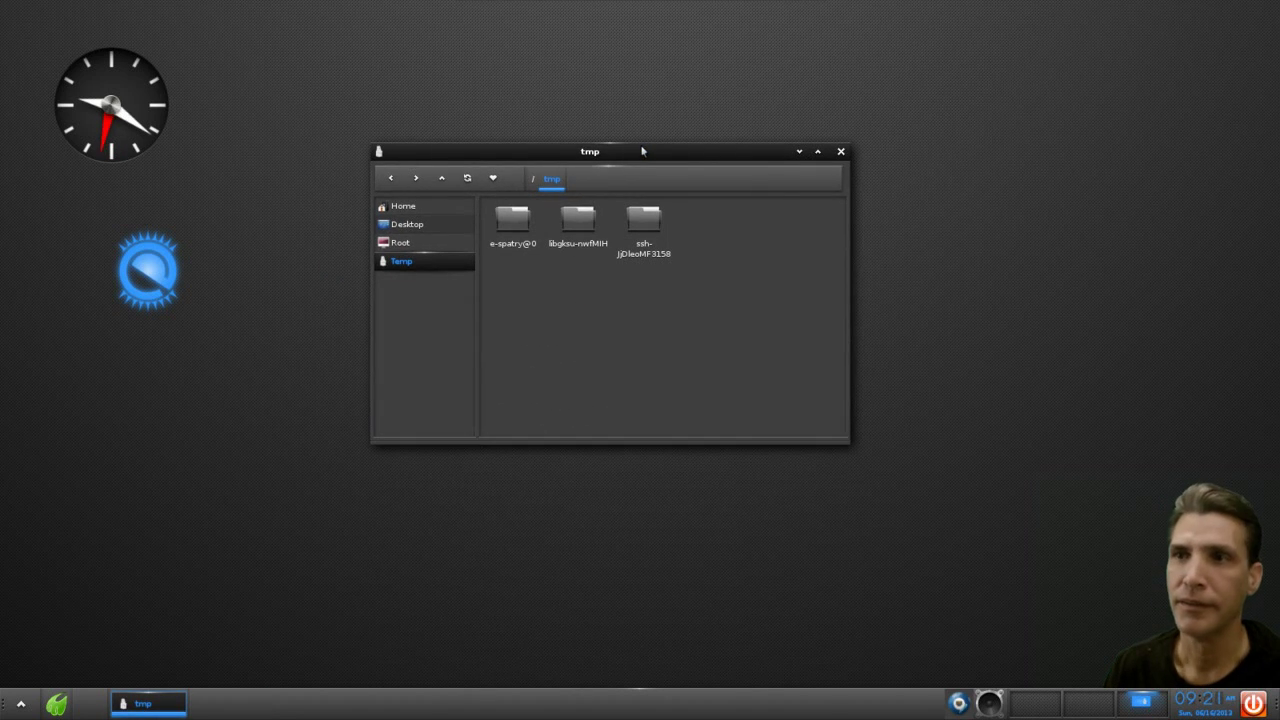
left_click(21, 697)
mouse_move(50, 608)
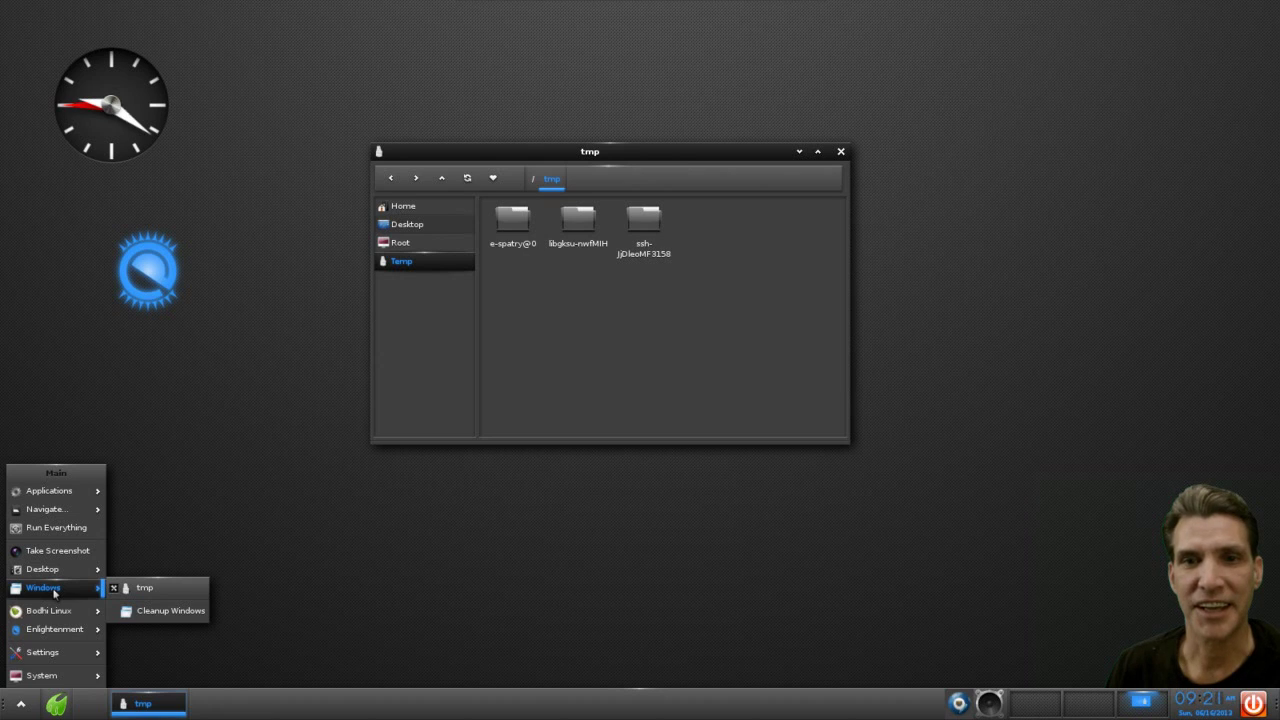
mouse_move(47, 654)
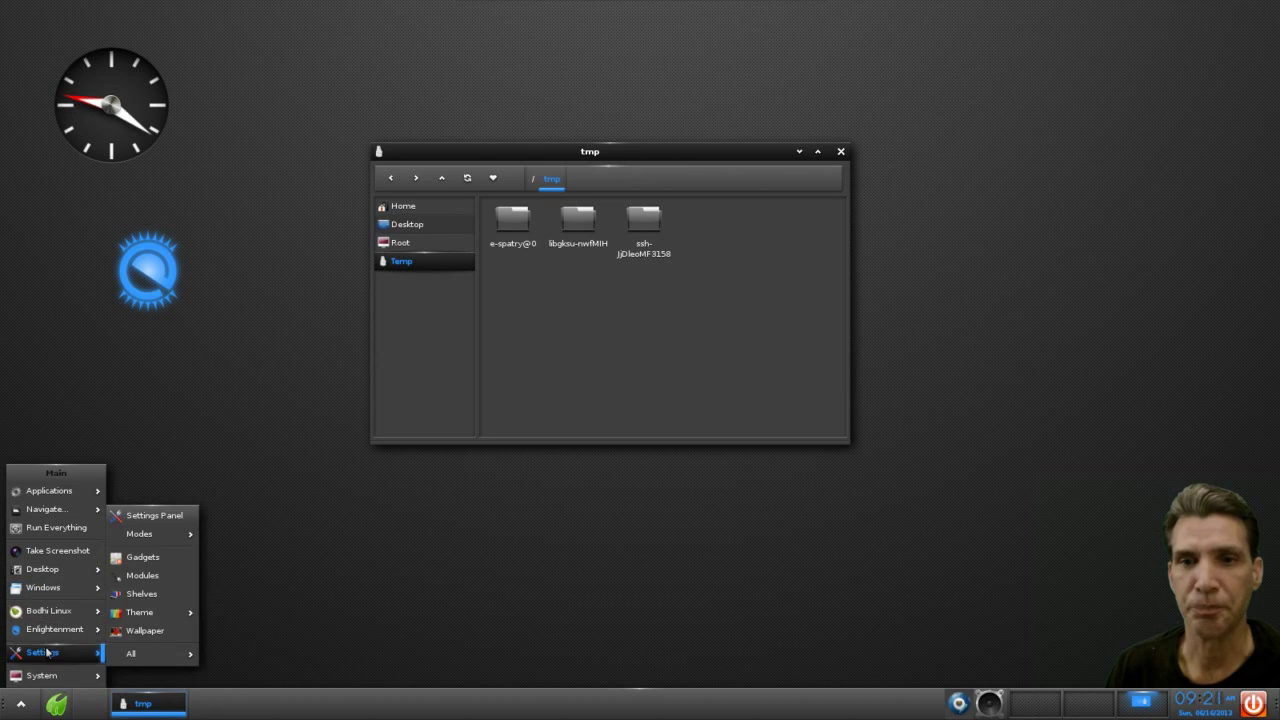
mouse_move(140, 650)
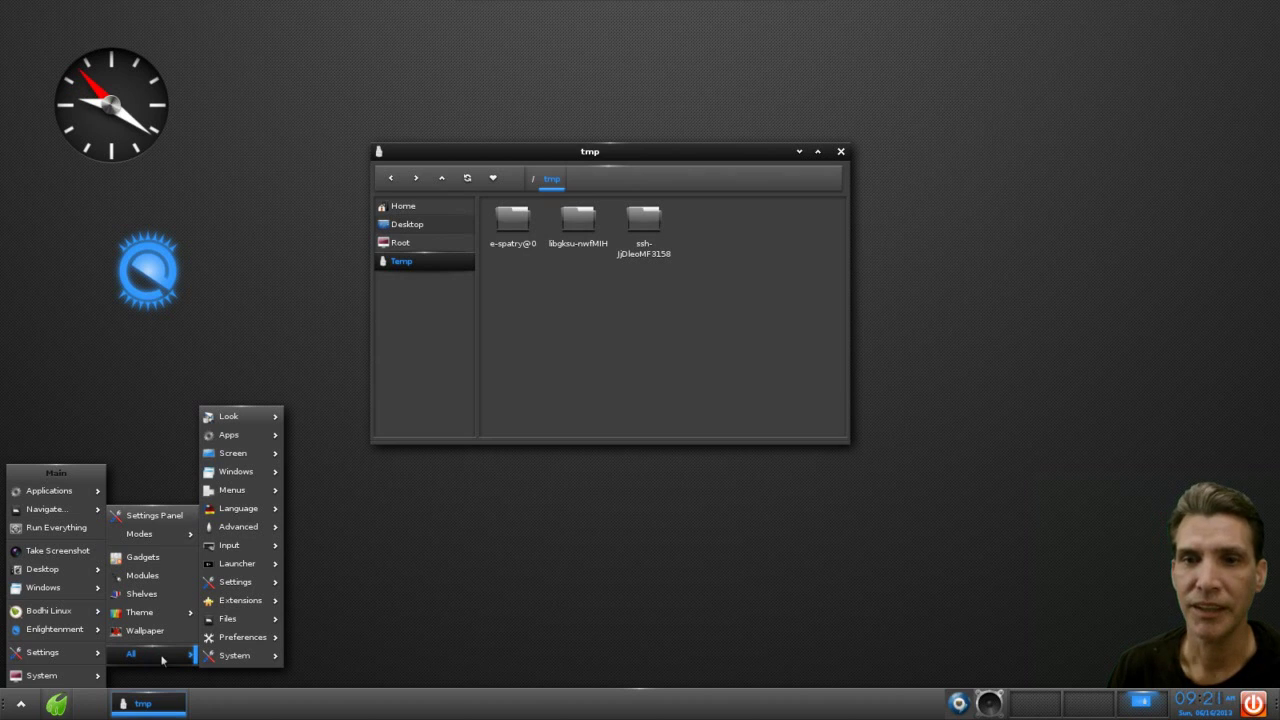
mouse_move(231, 636)
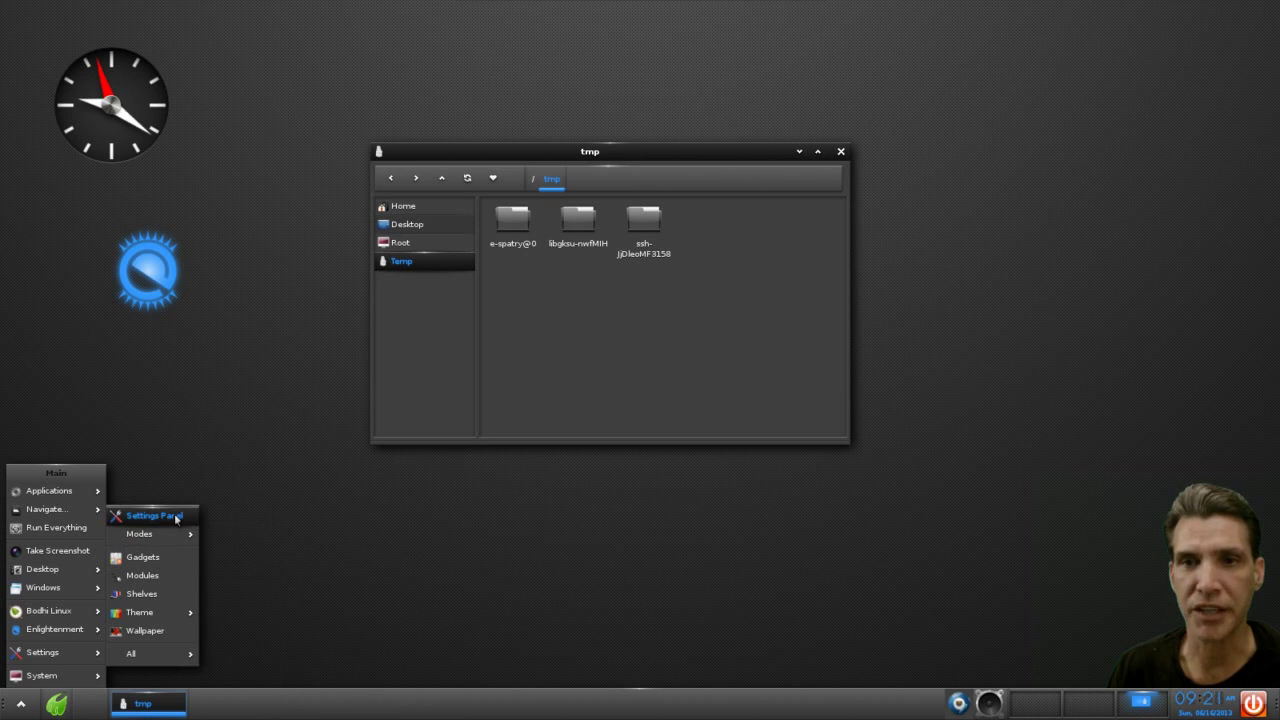
Open the Settings panel, browse Apps, Screen, Windows, Menus, Language, Advanced and Input, then launch the QuickStart guide.
left_click(175, 516)
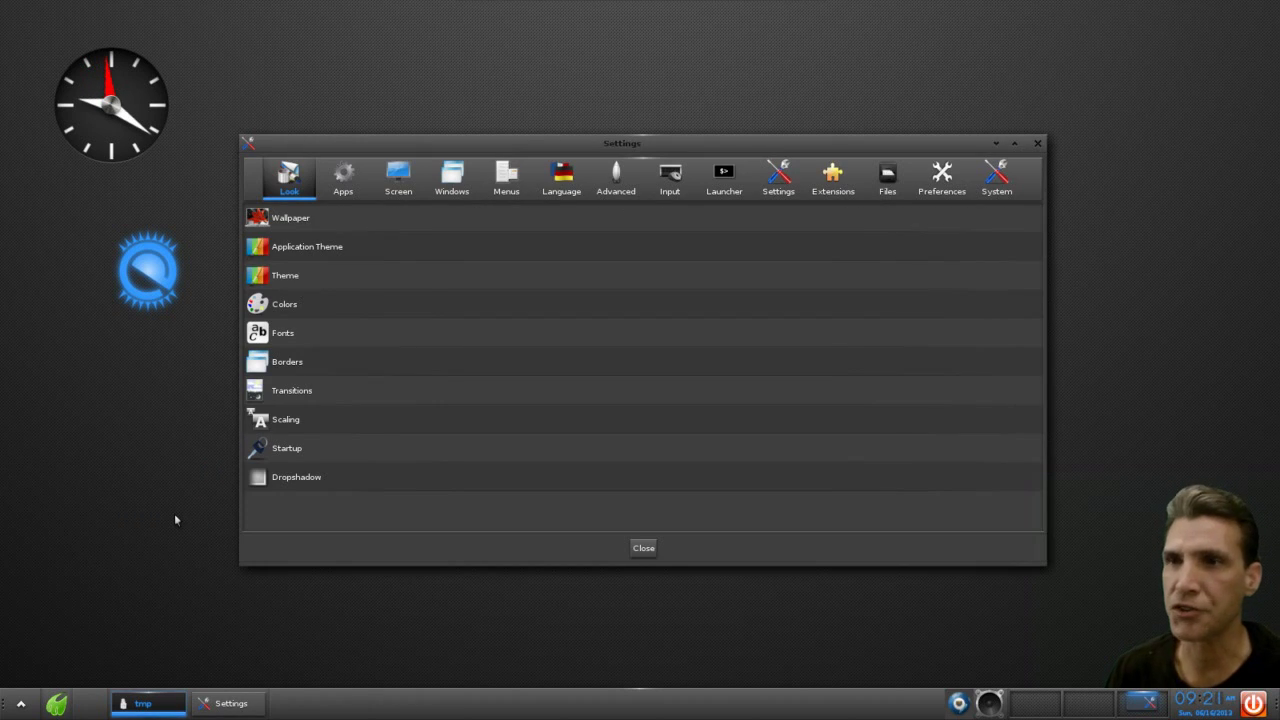
left_click(346, 184)
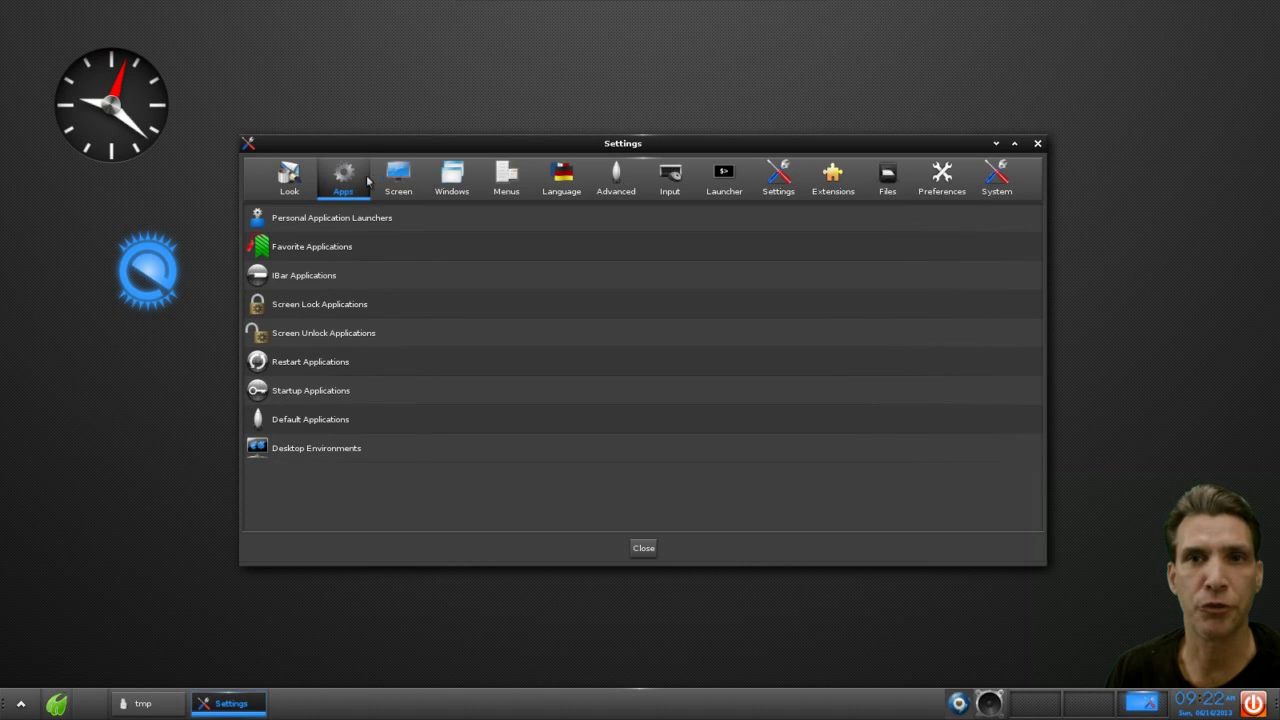
left_click(405, 180)
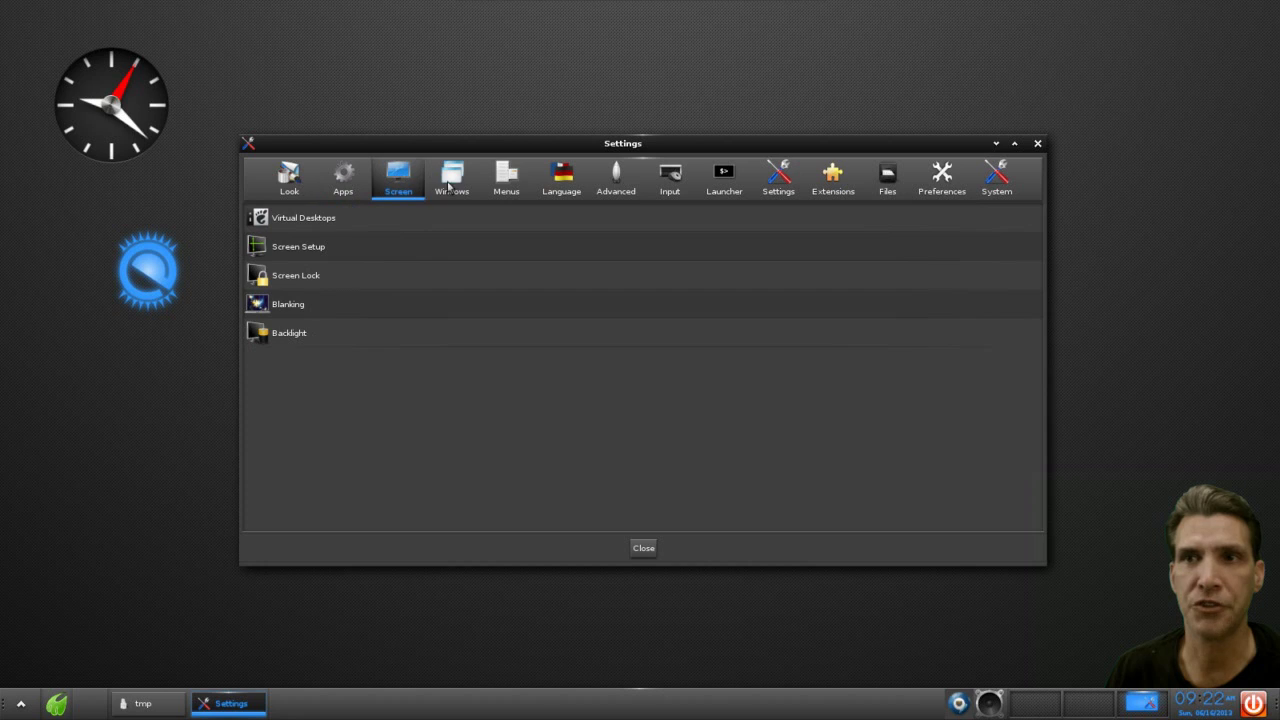
left_click(451, 186)
left_click(505, 185)
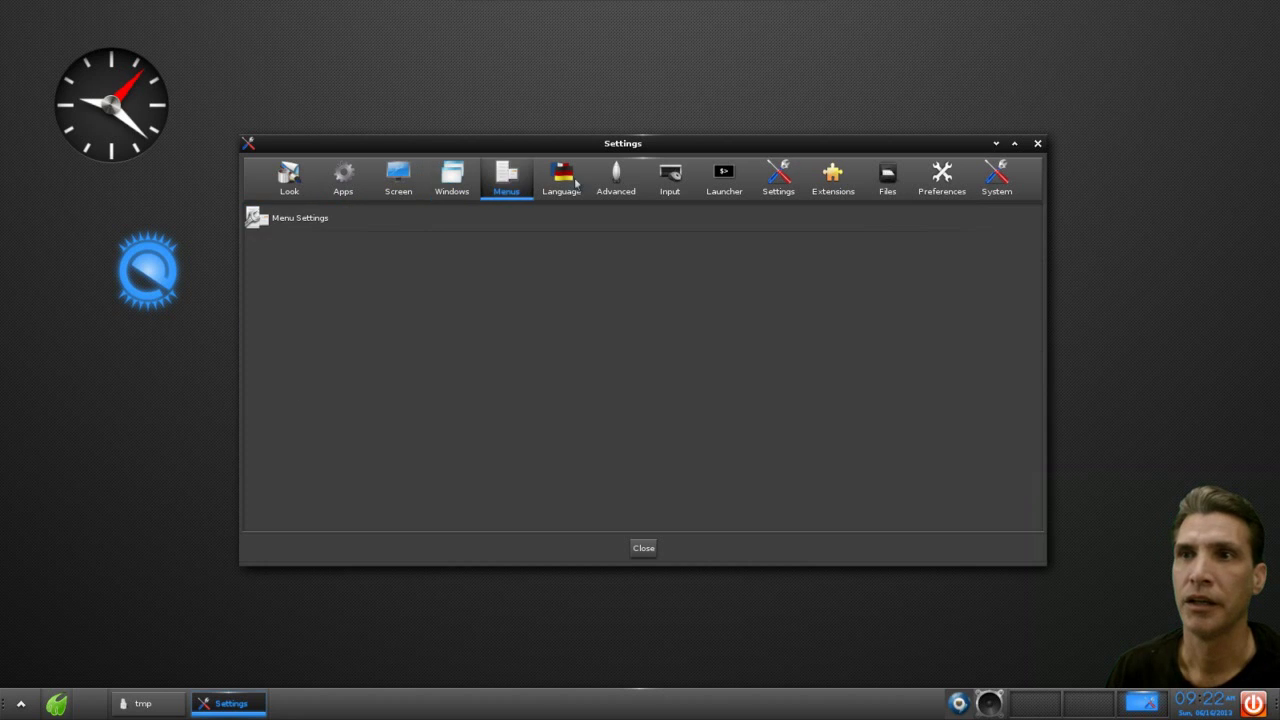
left_click(563, 182)
left_click(618, 181)
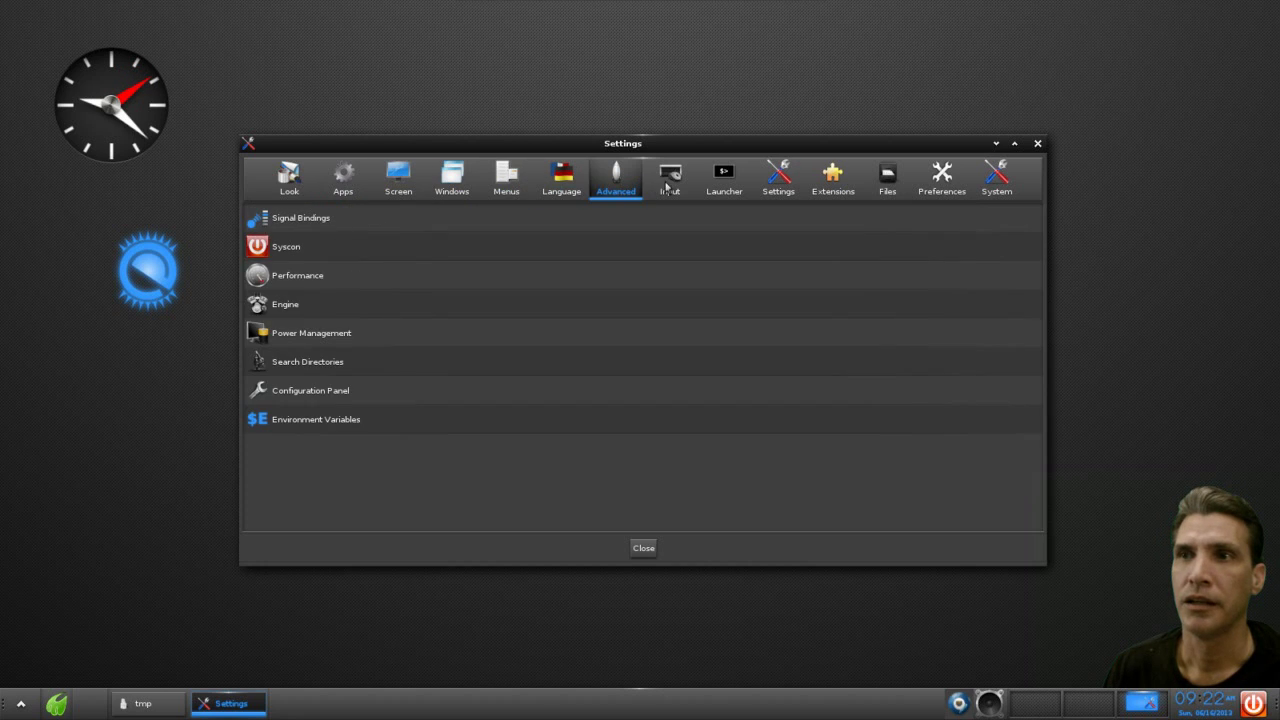
left_click(673, 183)
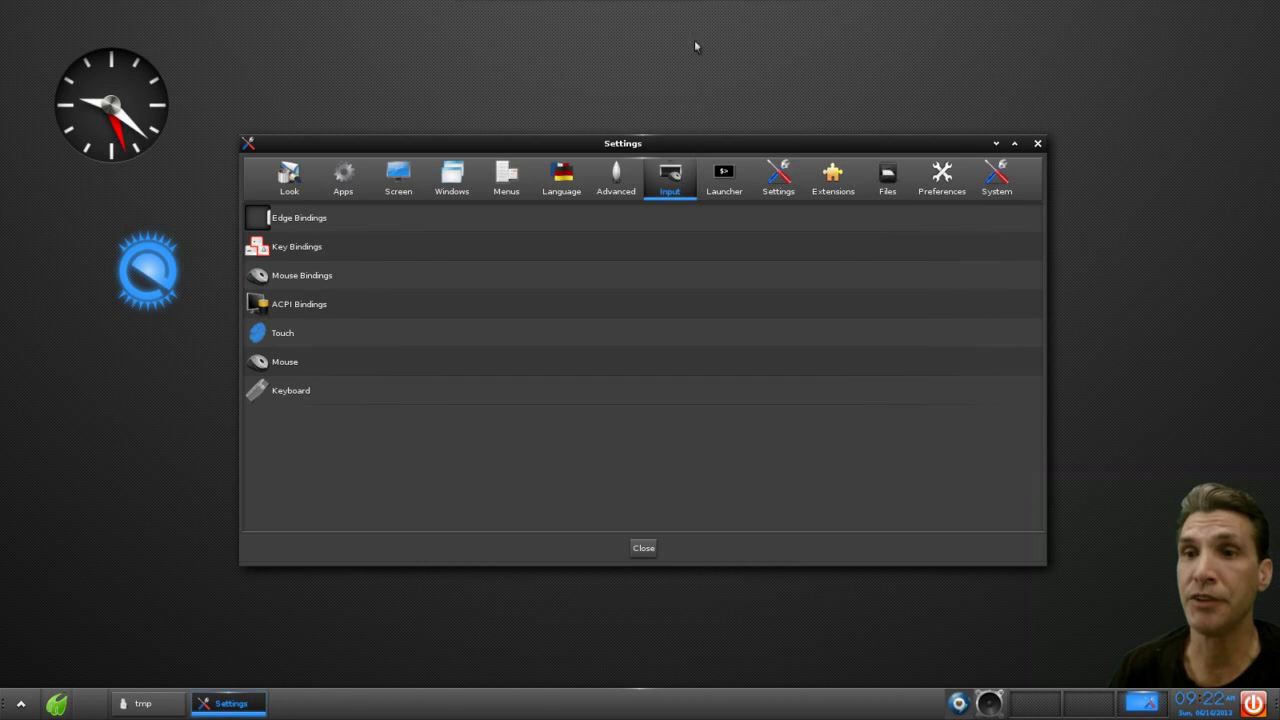
left_click(57, 708)
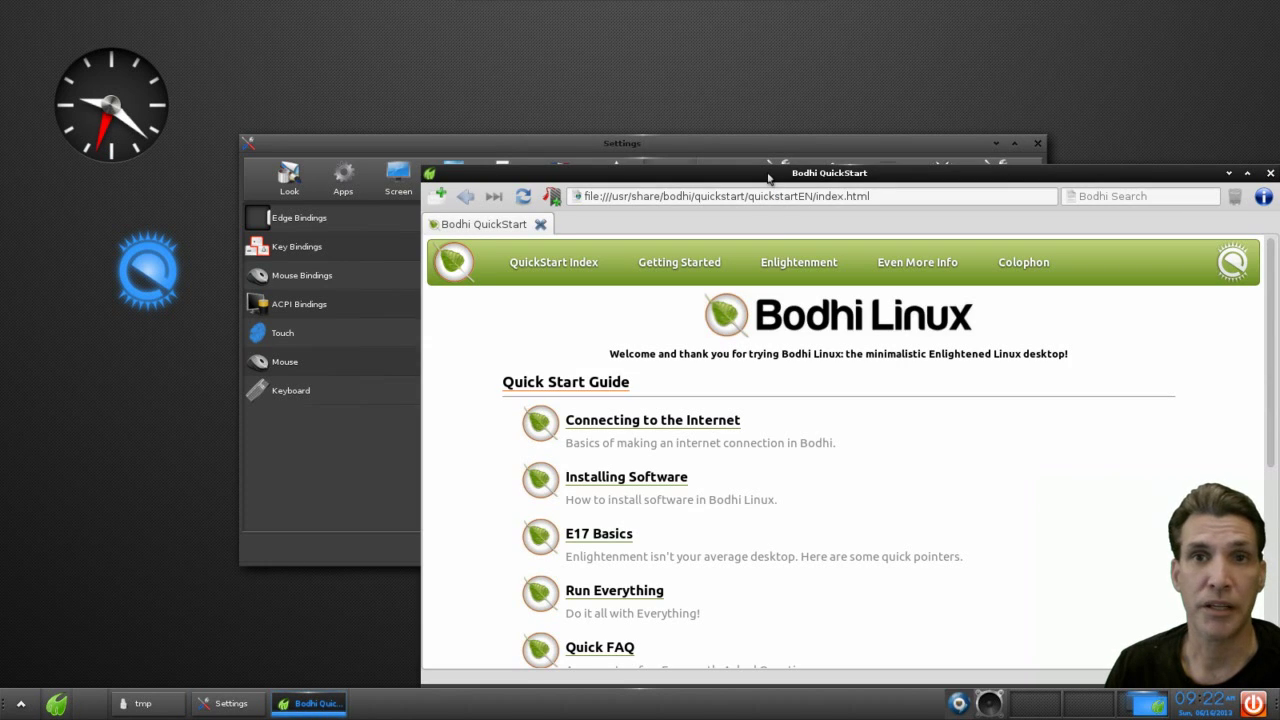
Close the Bodhi QuickStart window and move the Settings window lower to uncover the tmp window.
left_click_drag(768, 177, 641, 70)
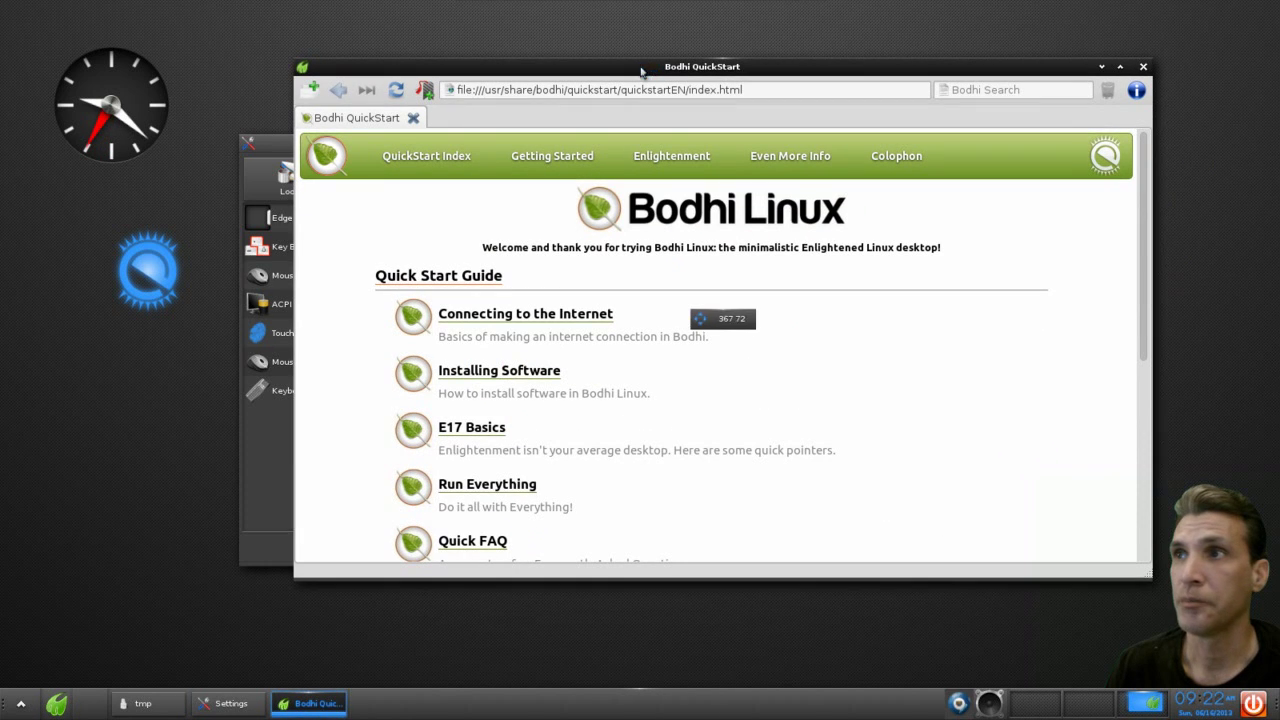
left_click(1143, 66)
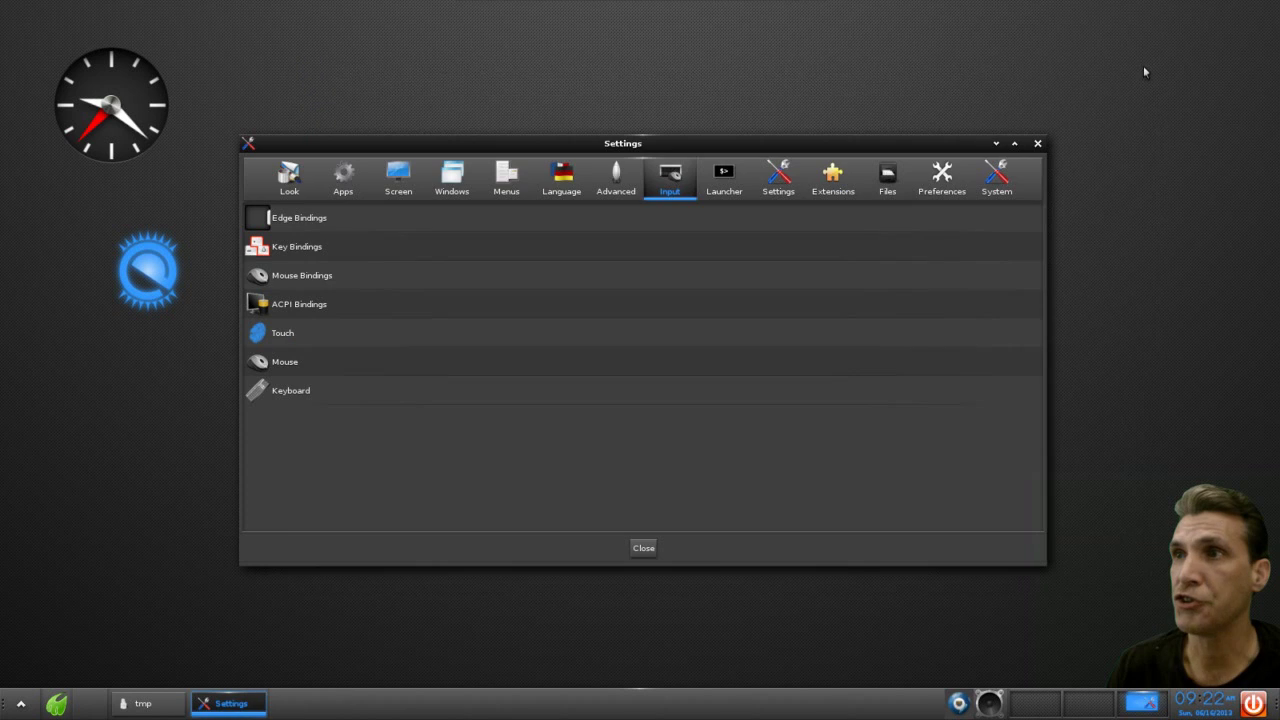
left_click_drag(881, 147, 933, 49)
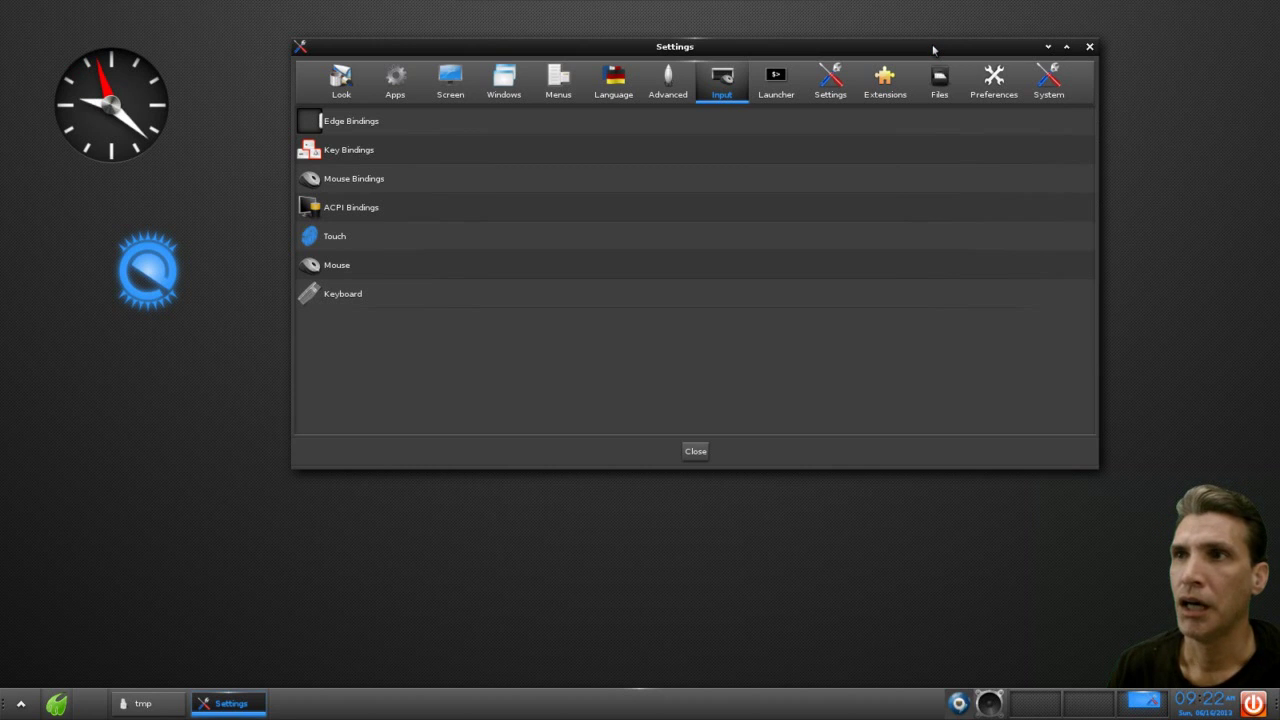
left_click_drag(933, 49, 908, 118)
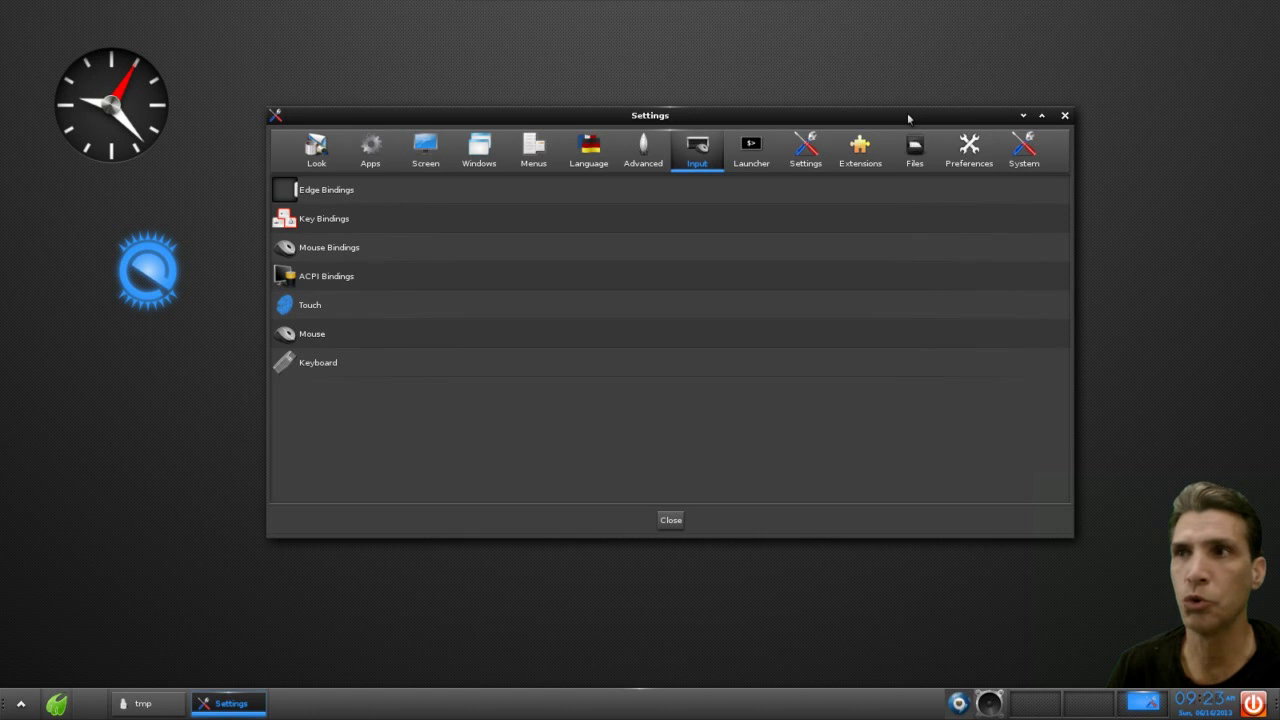
left_click_drag(908, 118, 836, 185)
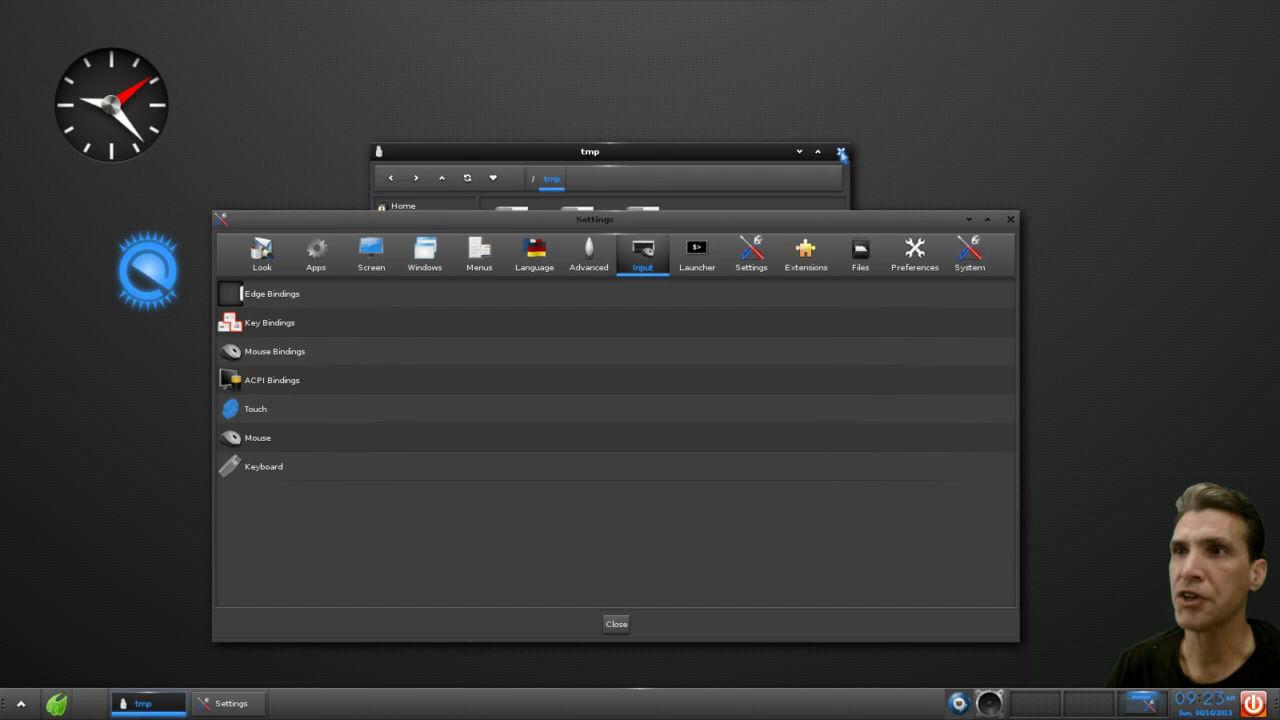
Close the /tmp file window, dismiss the desktop Main menu, and move Settings up toward centre.
left_click(842, 154)
left_click(814, 103)
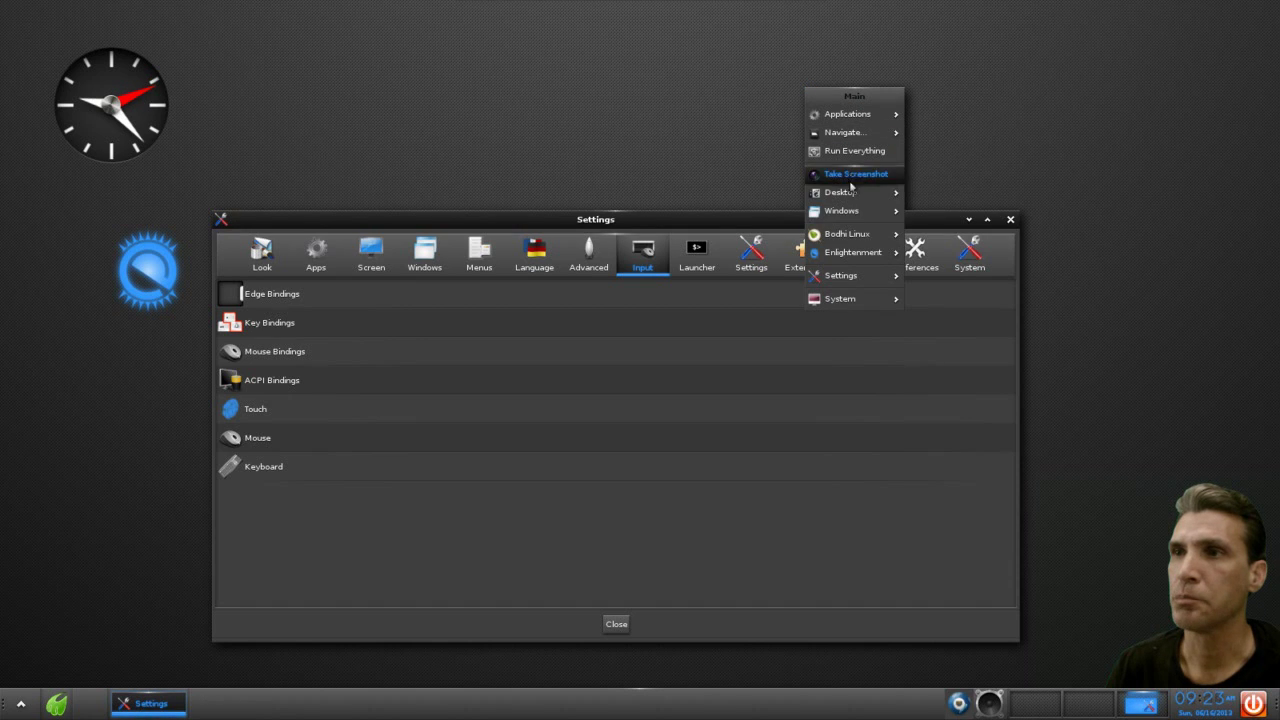
mouse_move(874, 119)
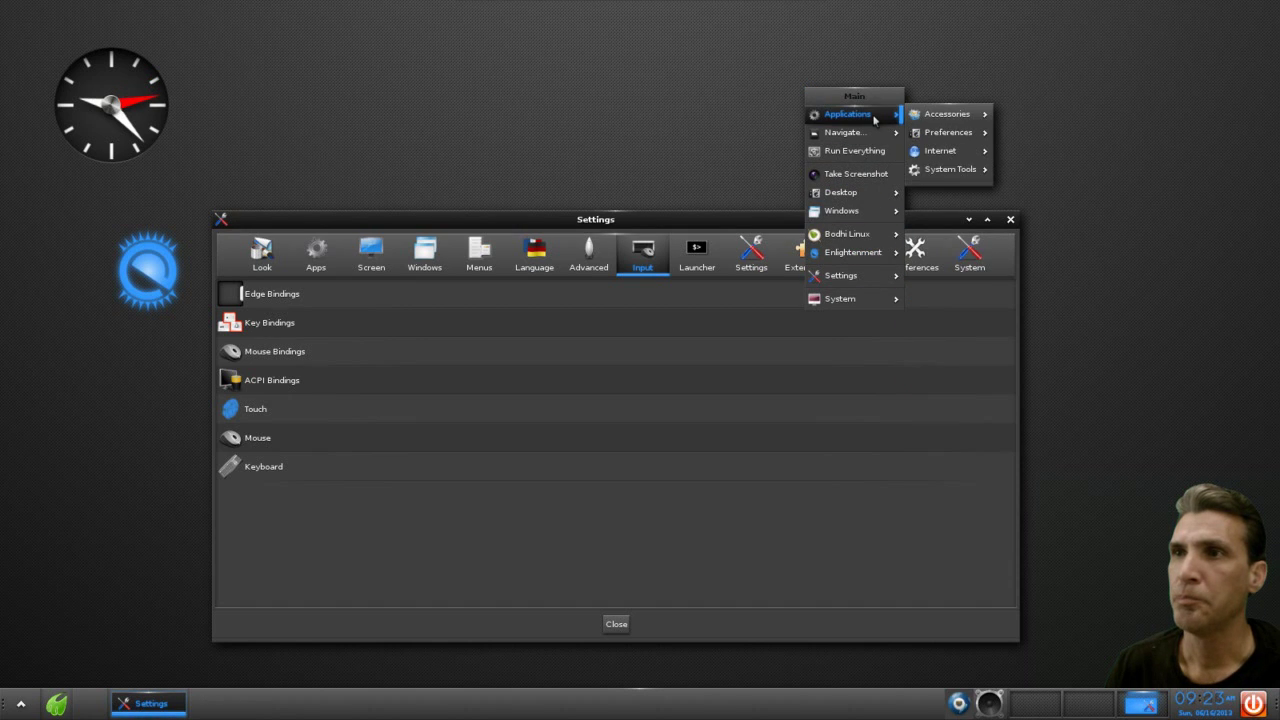
left_click(658, 218)
left_click_drag(659, 218, 669, 127)
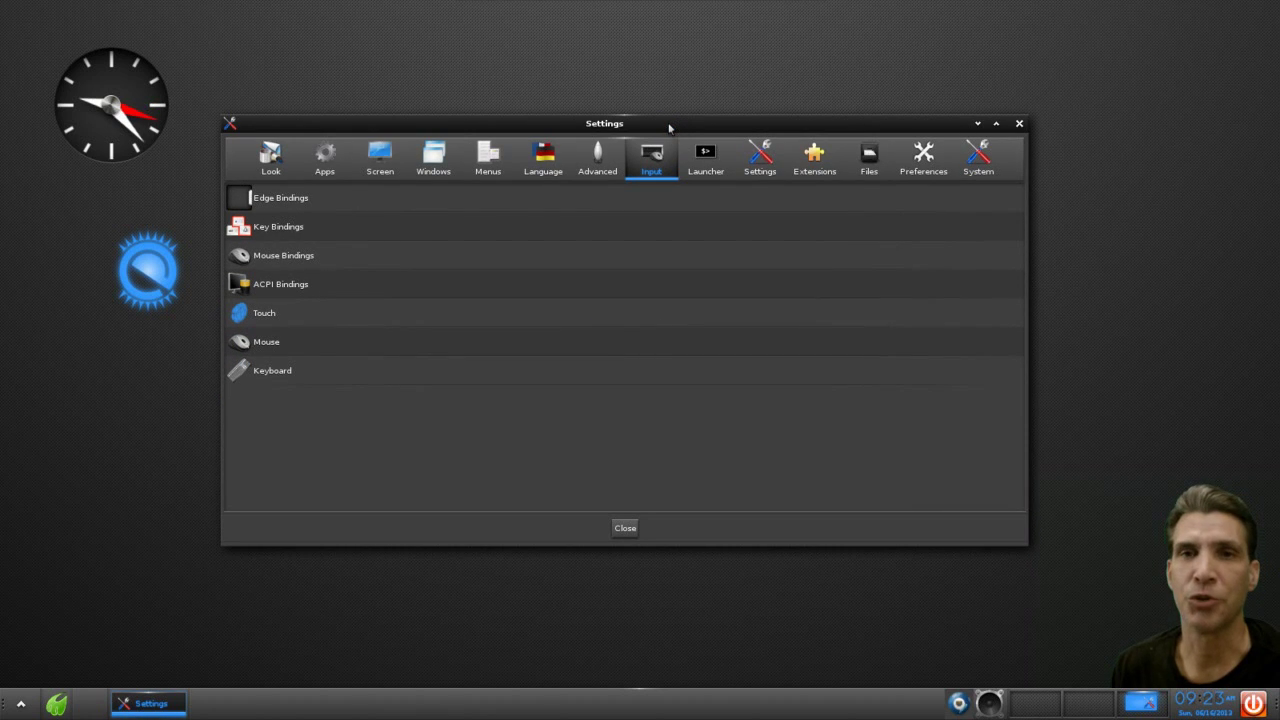